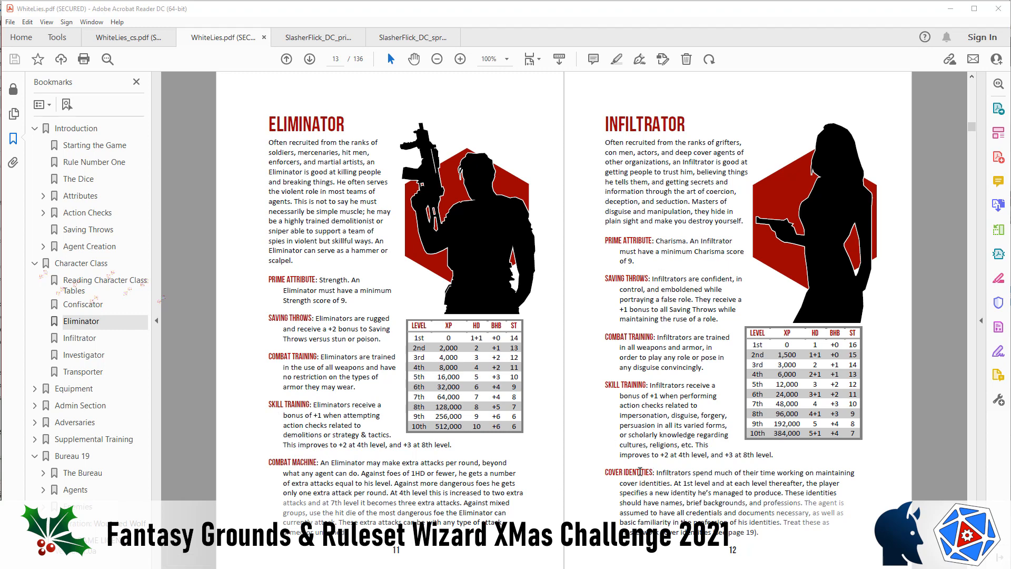
Step: Look through the Investigator and Transporter class pages in the White Lies rulebook
{"action": "scroll", "coordinate": [640, 470], "scroll_direction": "down", "scroll_amount": 5}
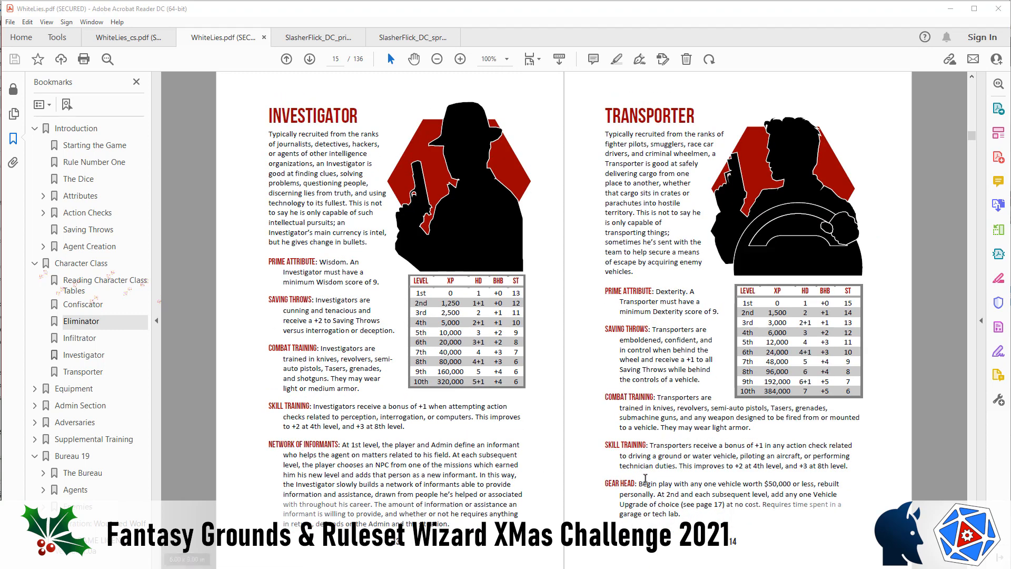
{"action": "scroll", "coordinate": [644, 474], "scroll_direction": "down", "scroll_amount": 1}
{"action": "scroll", "coordinate": [643, 474], "scroll_direction": "down", "scroll_amount": 2}
{"action": "scroll", "coordinate": [619, 466], "scroll_direction": "up", "scroll_amount": 2}
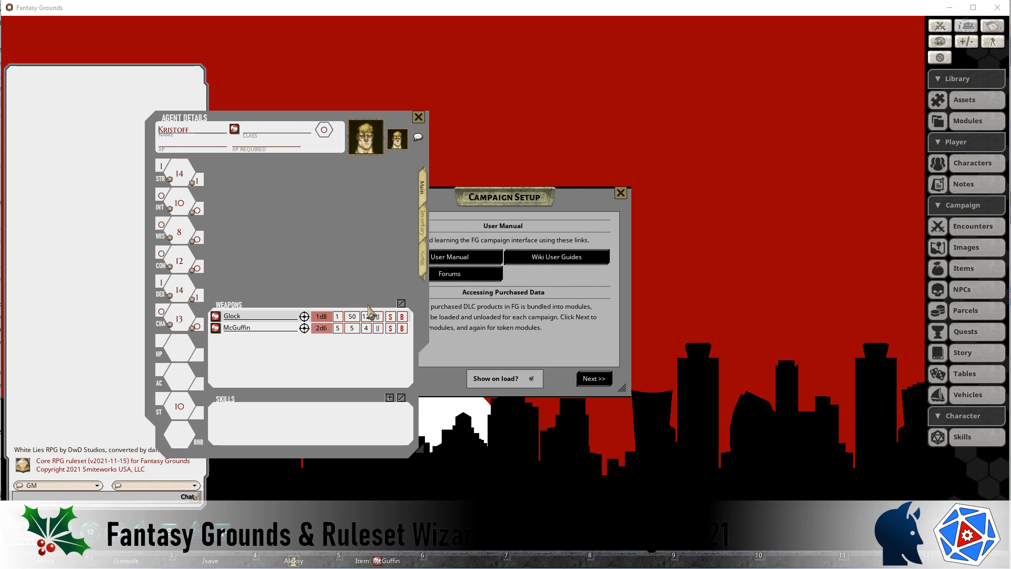
Step: Review the inventory page of the agent sheet in Fantasy Grounds and return to its main page
{"action": "left_click", "coordinate": [423, 224]}
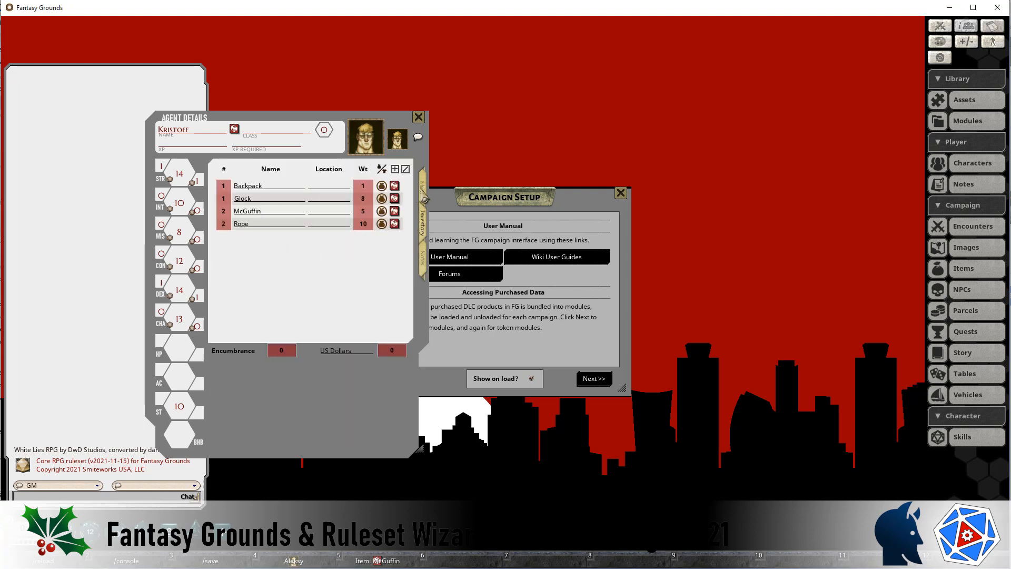
{"action": "left_click", "coordinate": [423, 195]}
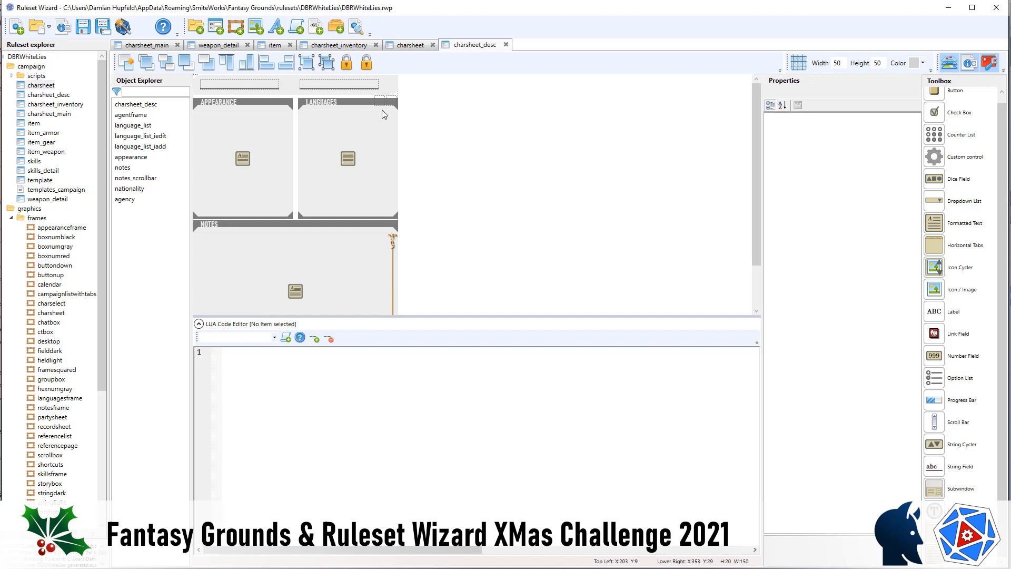
Step: Close charsheet_desc in Ruleset Wizard and bring up the encumbrance and money row of charsheet_inventory
{"action": "left_click", "coordinate": [505, 45]}
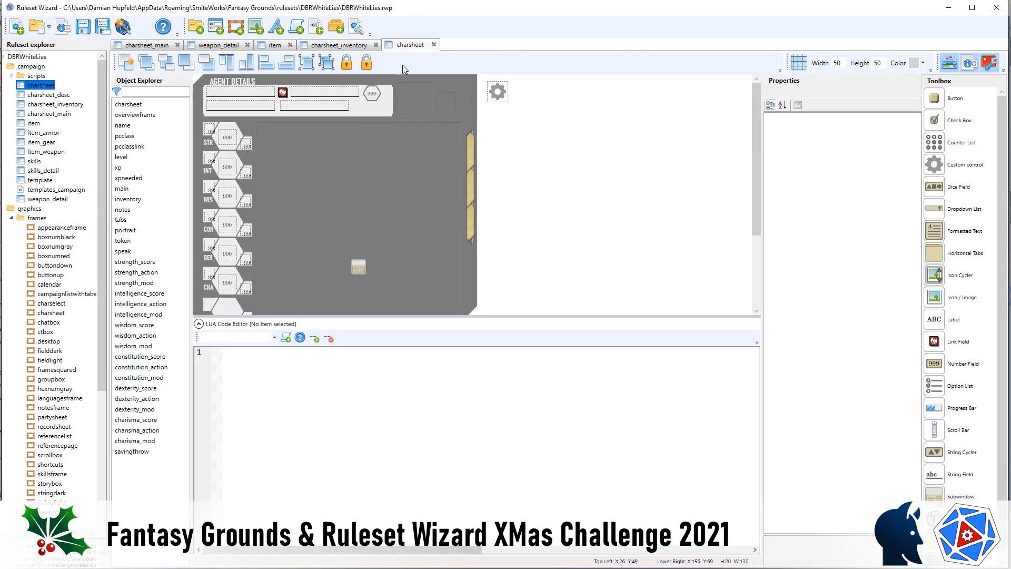
{"action": "left_click", "coordinate": [328, 48]}
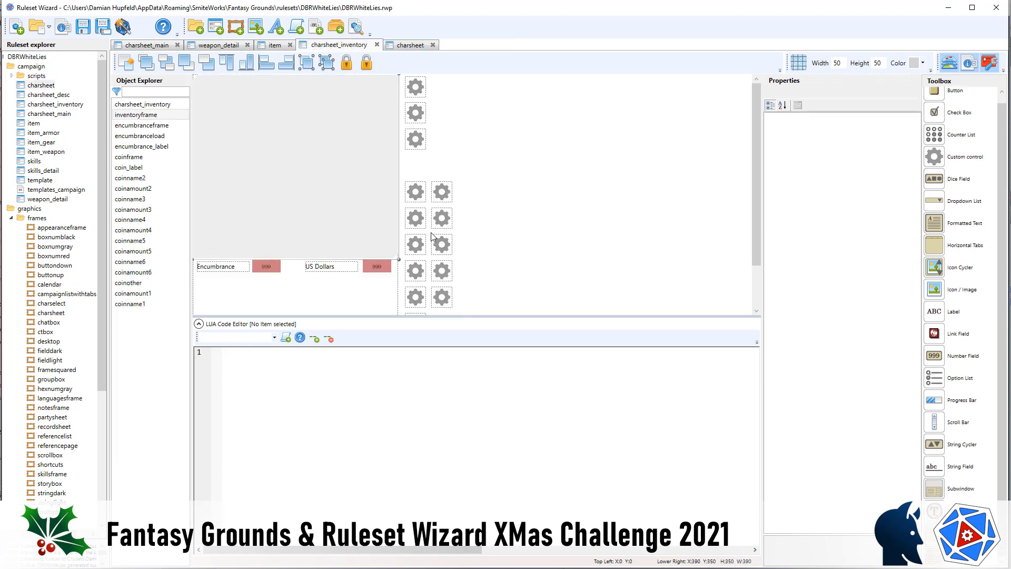
{"action": "scroll", "coordinate": [395, 248], "scroll_direction": "down", "scroll_amount": 2}
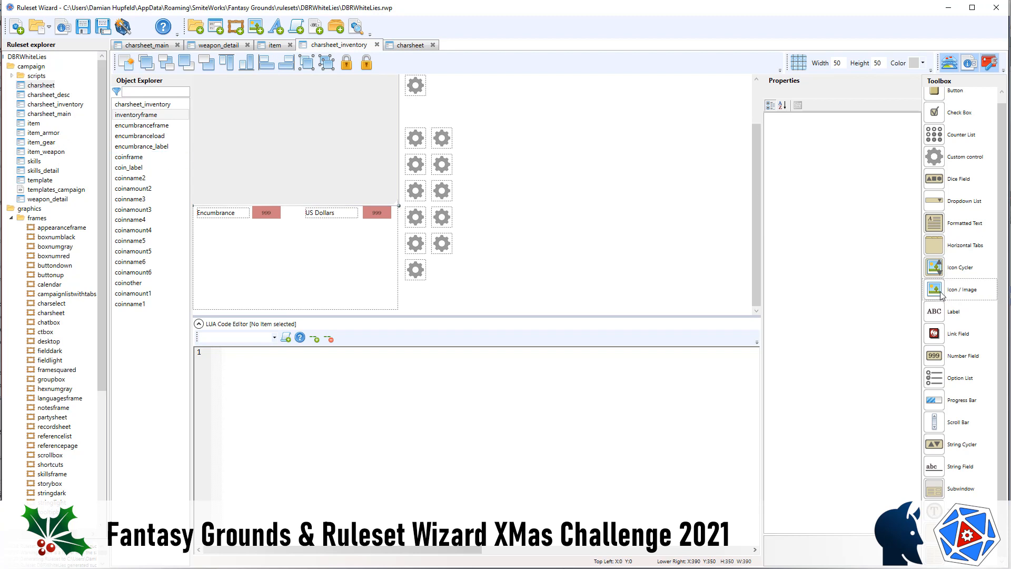
Step: Add an icon control below the encumbrance and US Dollars row, with width 390 and X position 0
{"action": "left_click_drag", "start_coordinate": [944, 296], "coordinate": [284, 240]}
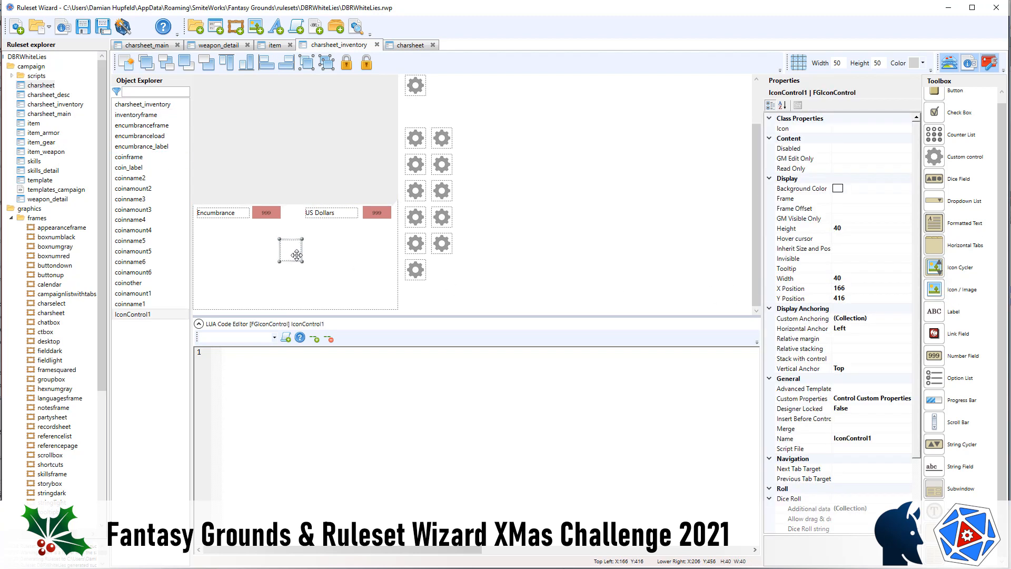
{"action": "left_click", "coordinate": [862, 281]}
{"action": "type", "text": "390"}
{"action": "key", "text": "Return"}
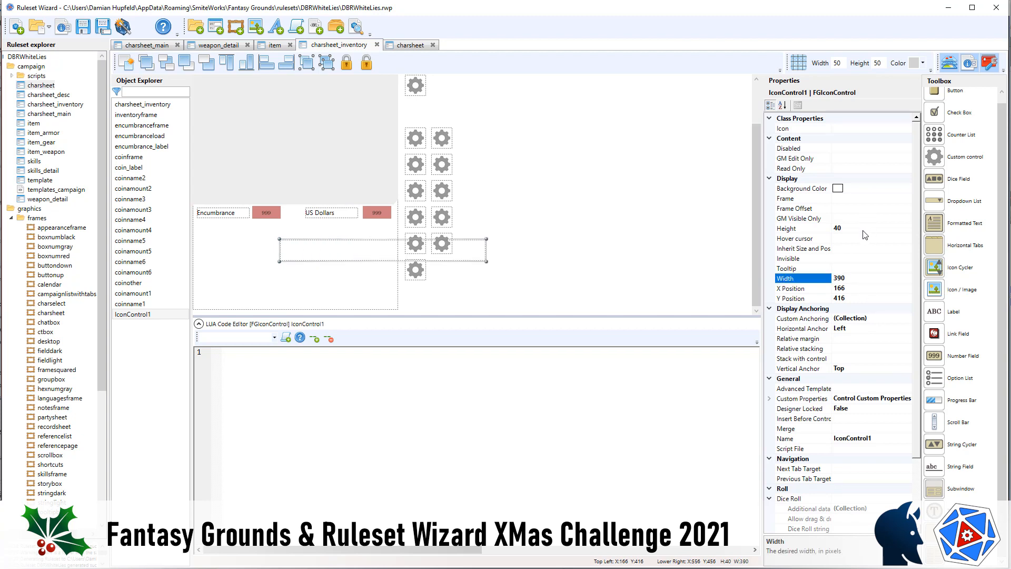
{"action": "left_click", "coordinate": [866, 289]}
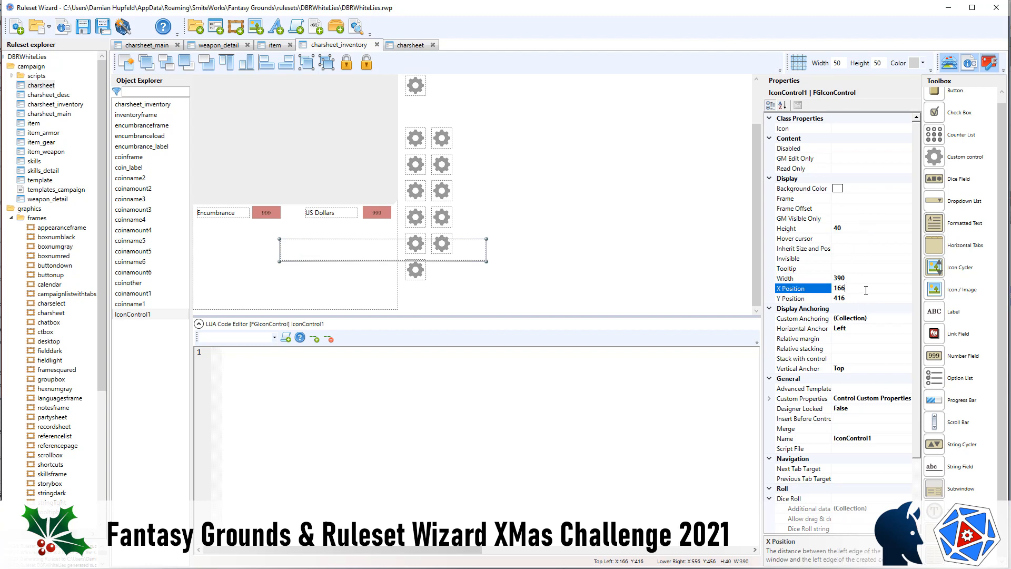
{"action": "type", "text": "0"}
Step: Set the new icon control's Y position to 355 and lock it in the designer
{"action": "left_click", "coordinate": [243, 196]}
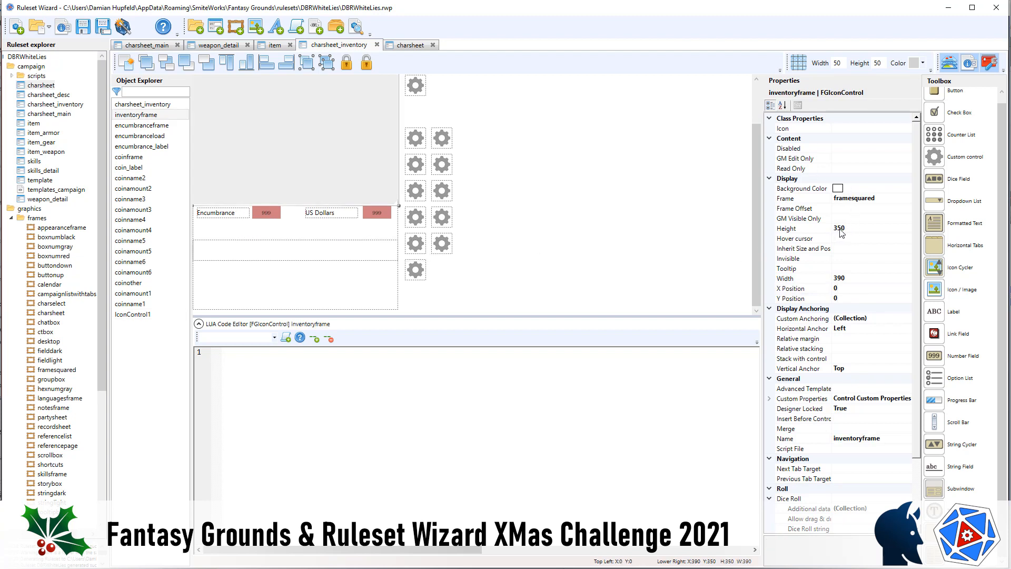
{"action": "left_click", "coordinate": [263, 249]}
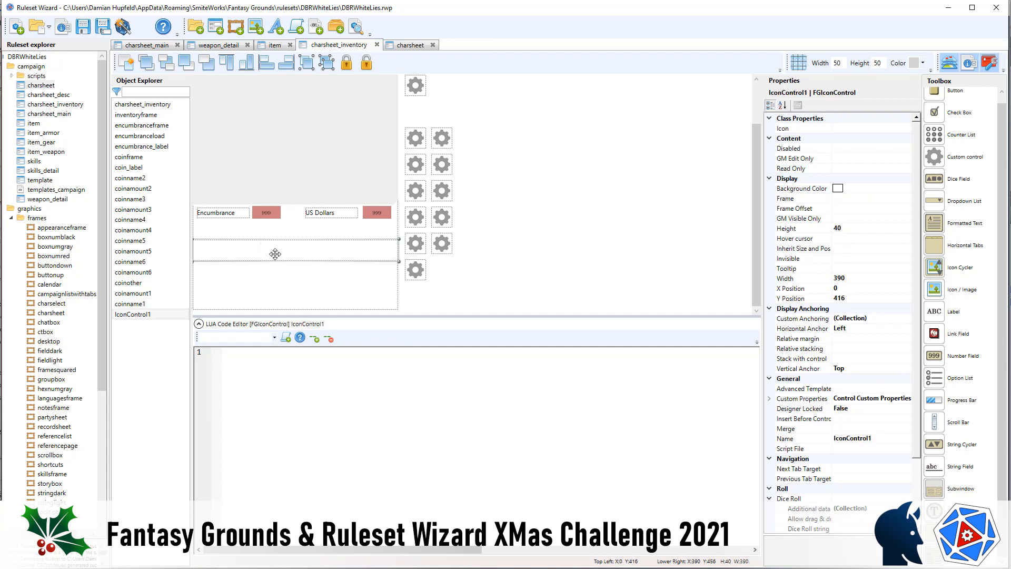
{"action": "left_click", "coordinate": [853, 279]}
{"action": "double_click", "coordinate": [859, 298]}
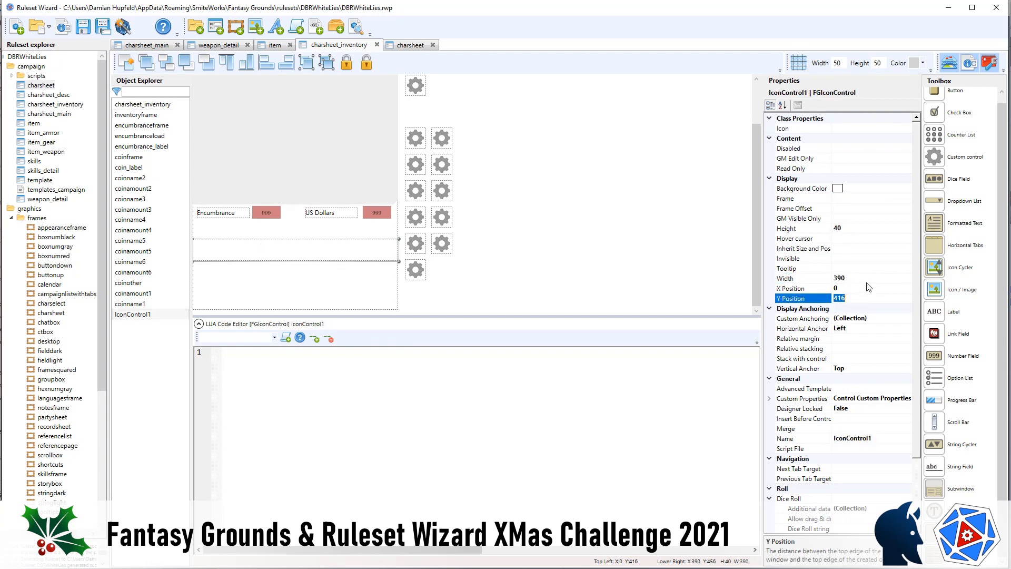
{"action": "type", "text": "355"}
{"action": "key", "text": "Return"}
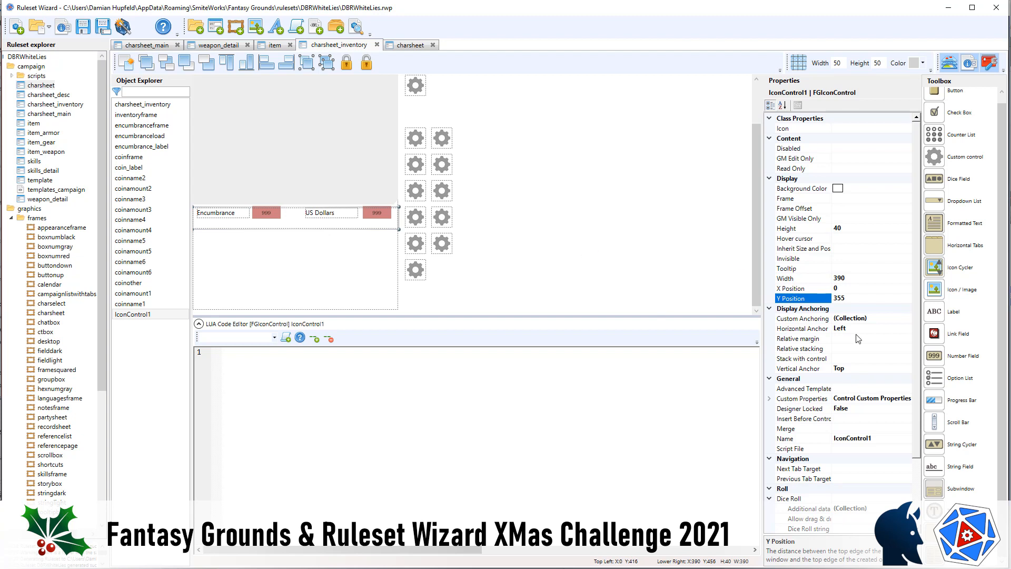
{"action": "left_click", "coordinate": [861, 411]}
{"action": "double_click", "coordinate": [861, 416]}
Step: Assign framesquared as the frame of the new icon control, clearing its name
{"action": "left_click", "coordinate": [885, 440]}
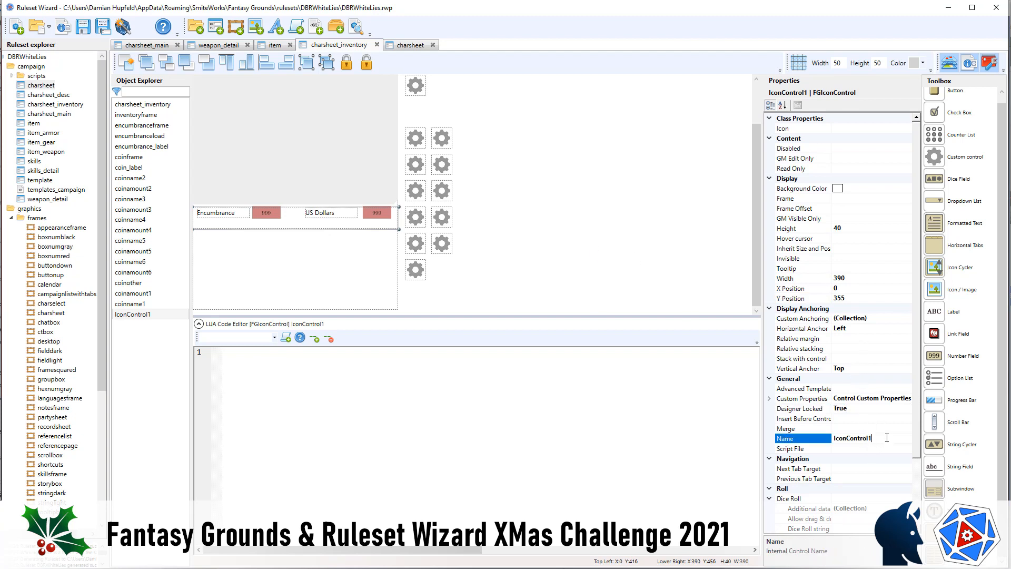
{"action": "type", "text": "framesquared"}
{"action": "key", "text": "Return"}
{"action": "left_click", "coordinate": [799, 437]}
{"action": "key", "text": "ctrl+c"}
{"action": "key", "text": "BackSpace"}
{"action": "left_click", "coordinate": [845, 200]}
{"action": "key", "text": "ctrl+v"}
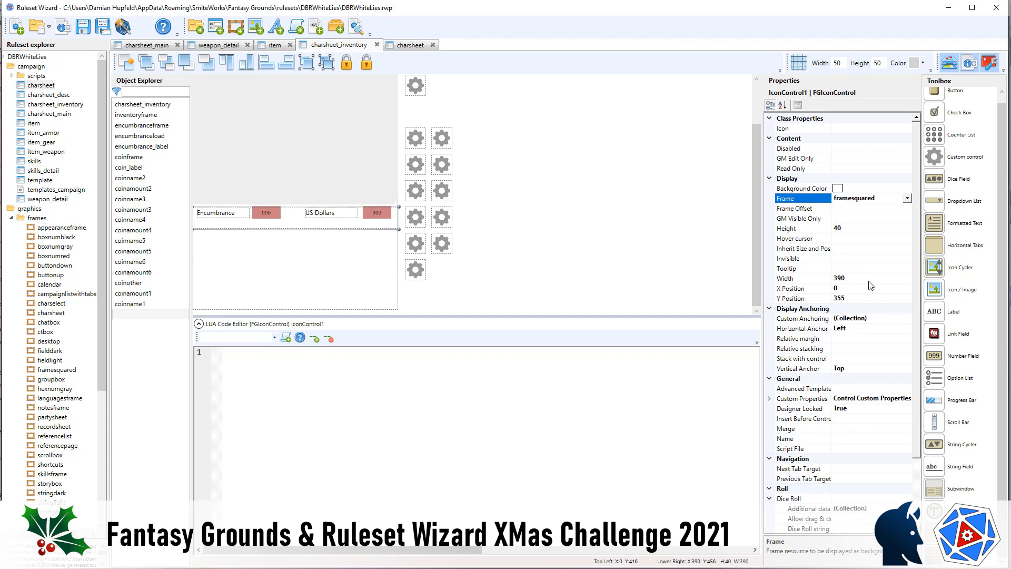
Step: Name the new icon control moneyframe
{"action": "left_click", "coordinate": [847, 438]}
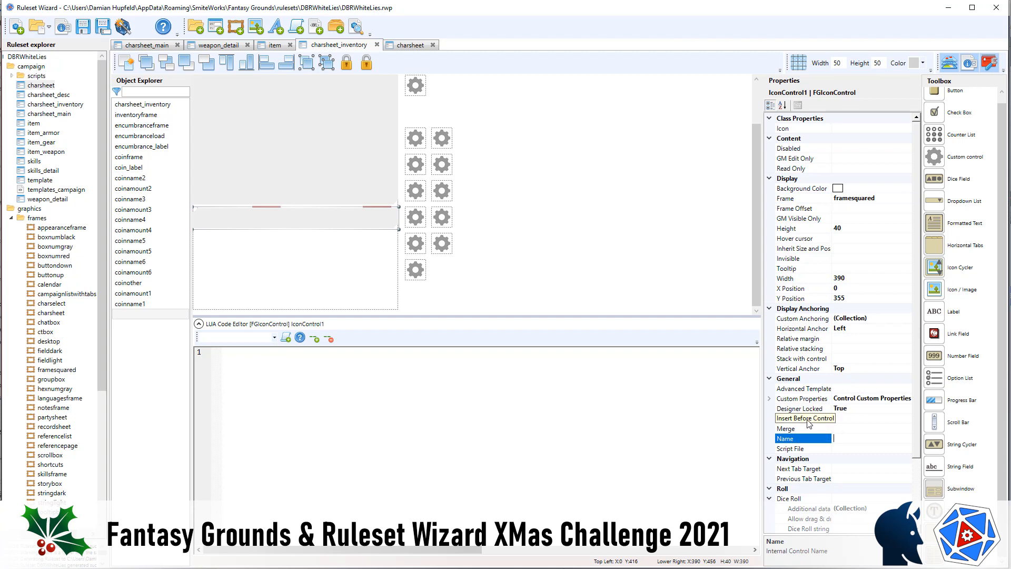
{"action": "type", "text": "money"}
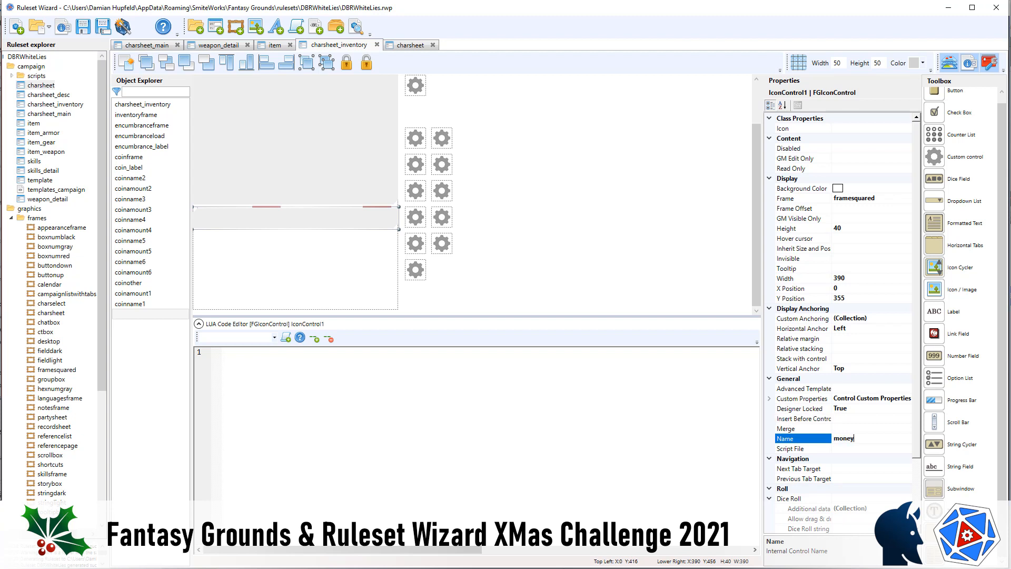
{"action": "type", "text": "frame"}
{"action": "key", "text": "Return"}
{"action": "left_click", "coordinate": [348, 69]}
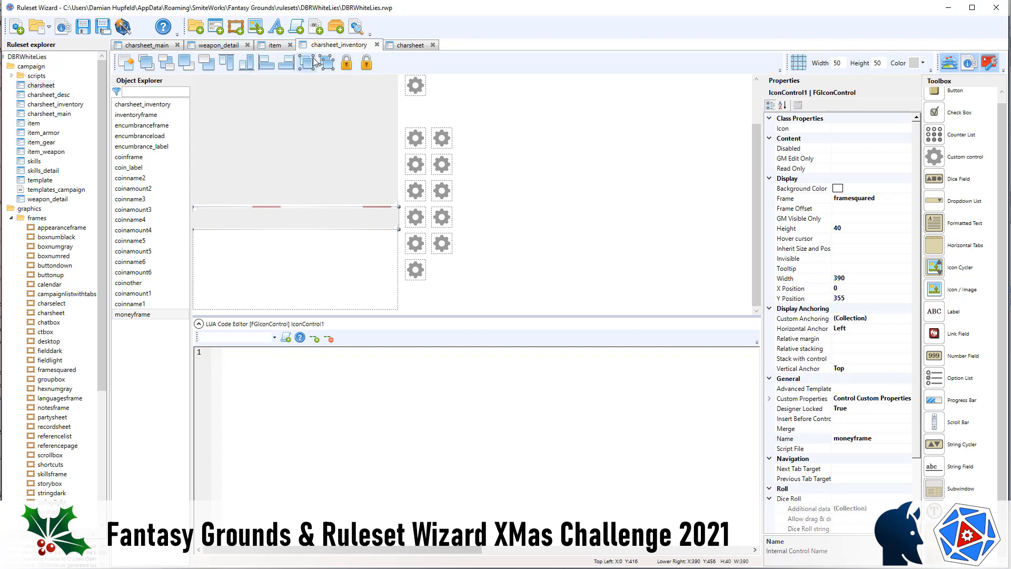
Step: Send moneyframe backward in the control order until it comes directly after inventoryframe
{"action": "left_click", "coordinate": [206, 63]}
{"action": "left_click", "coordinate": [204, 61]}
{"action": "left_click", "coordinate": [204, 62]}
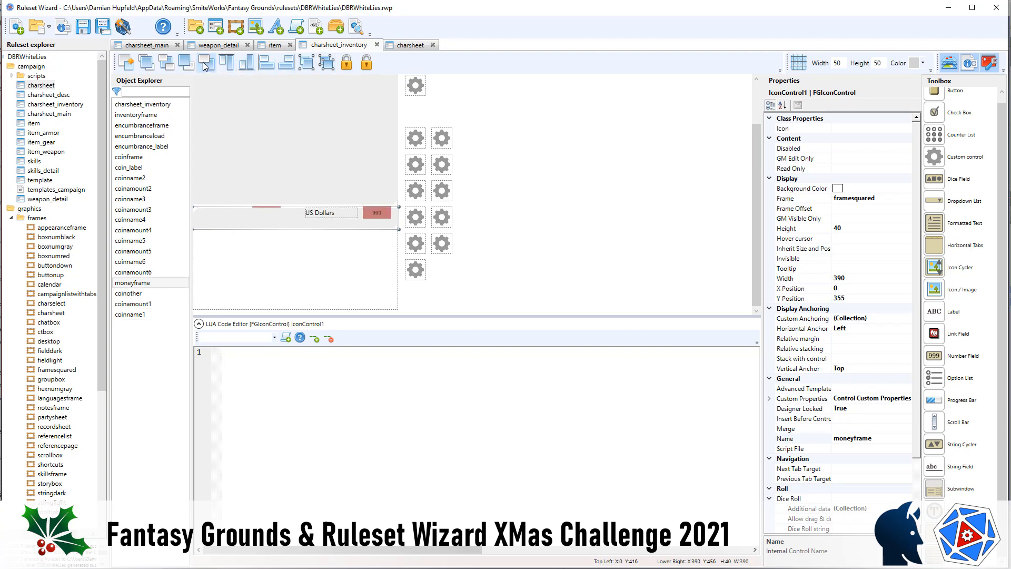
{"action": "double_click", "coordinate": [203, 62]}
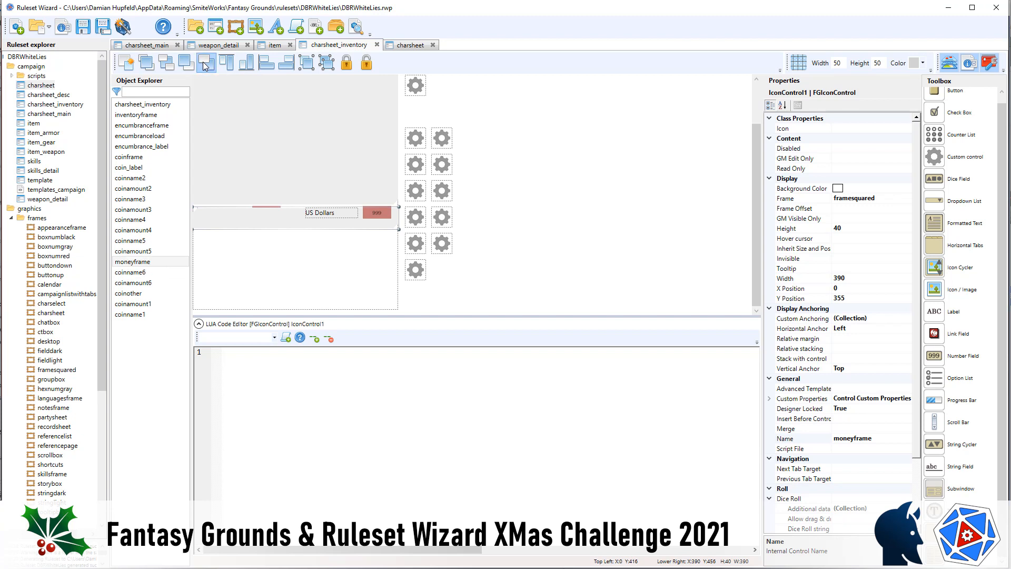
{"action": "triple_click", "coordinate": [203, 62]}
{"action": "triple_click", "coordinate": [203, 61]}
{"action": "left_click", "coordinate": [203, 62]}
{"action": "left_click", "coordinate": [203, 61]}
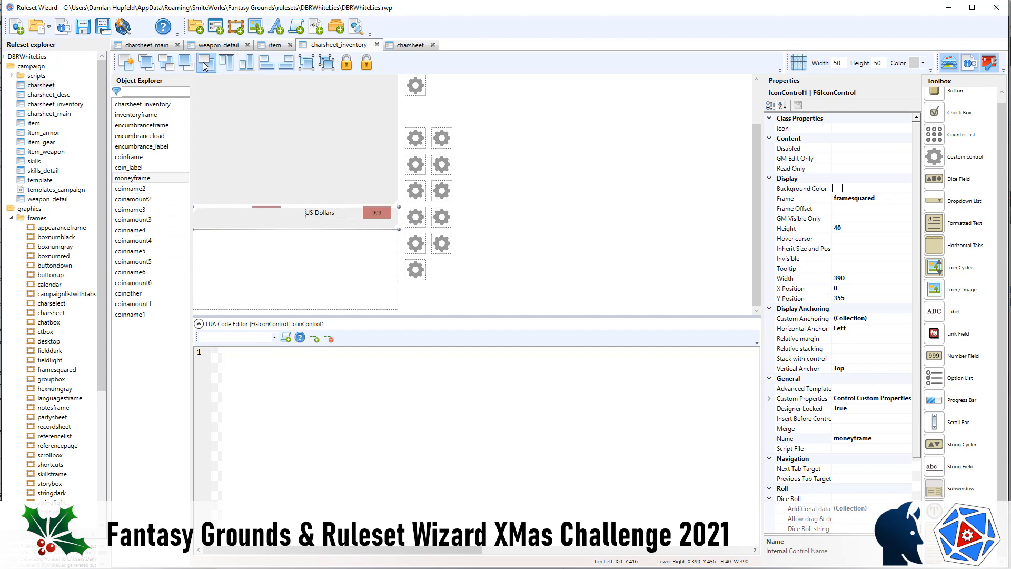
{"action": "left_click", "coordinate": [204, 62]}
{"action": "left_click", "coordinate": [203, 62]}
{"action": "left_click", "coordinate": [204, 62]}
{"action": "left_click", "coordinate": [203, 62]}
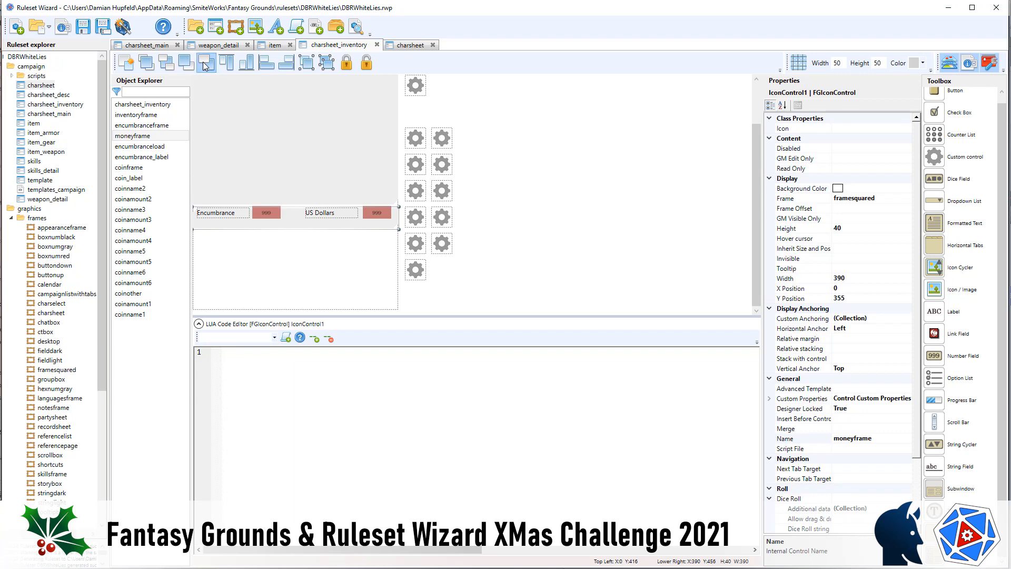
{"action": "left_click", "coordinate": [204, 61]}
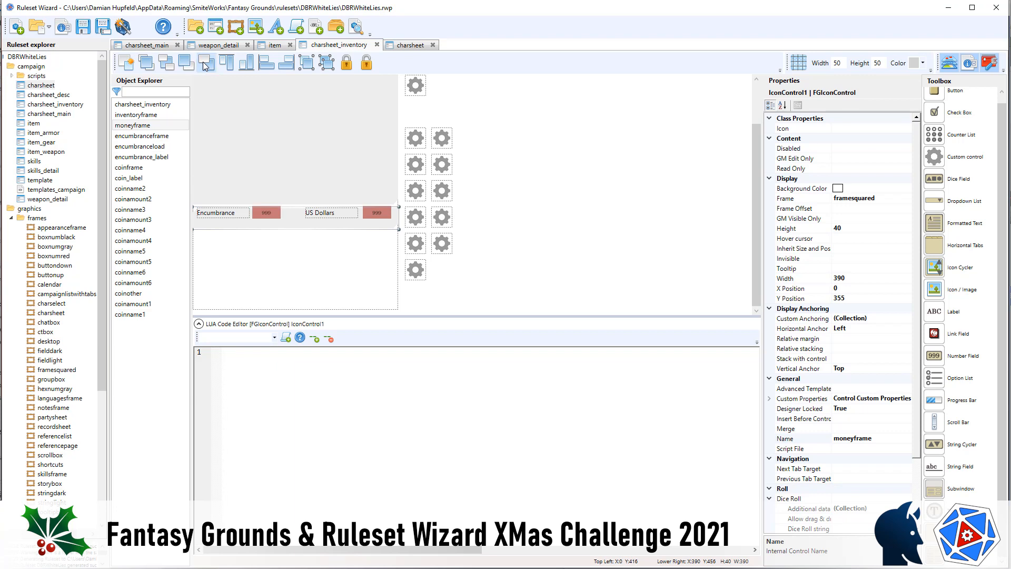
Step: Unlock the Encumbrance and US Dollars texts with their number fields and move them together about 11 pixels down inside moneyframe
{"action": "left_click", "coordinate": [217, 214]}
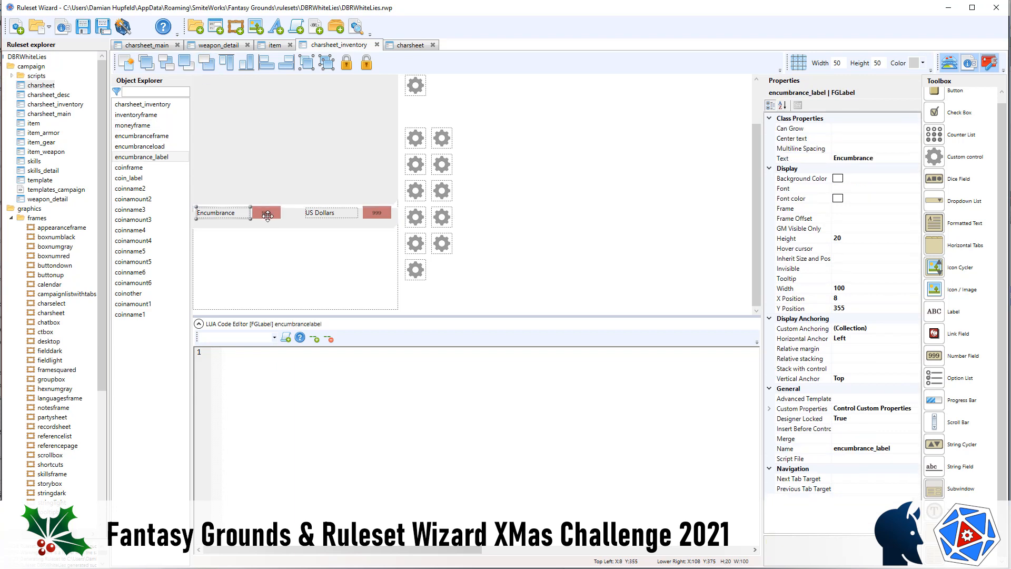
{"action": "left_click", "coordinate": [267, 216], "text": "ctrl"}
{"action": "left_click", "coordinate": [324, 214], "text": "ctrl"}
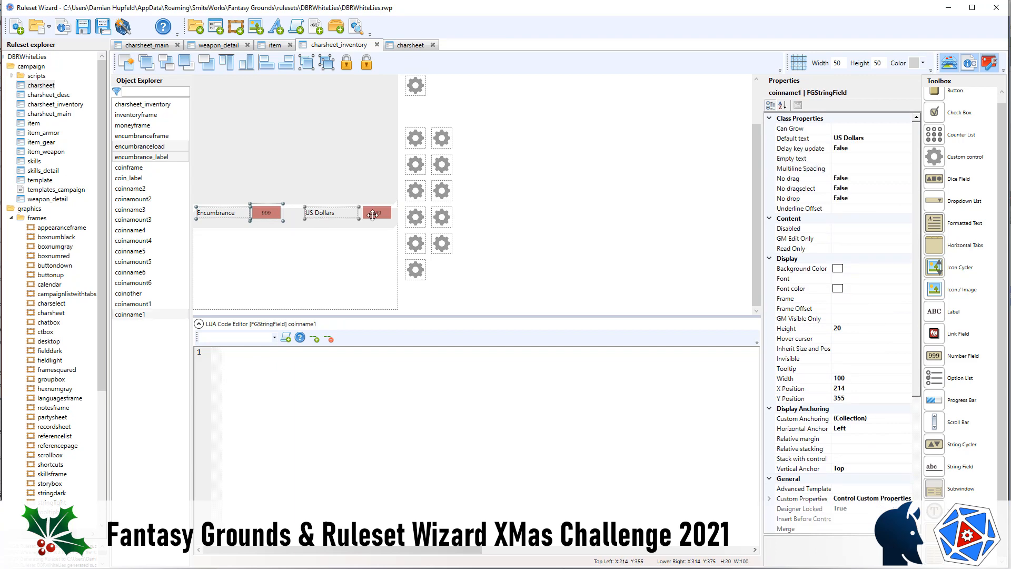
{"action": "left_click", "coordinate": [373, 214], "text": "ctrl"}
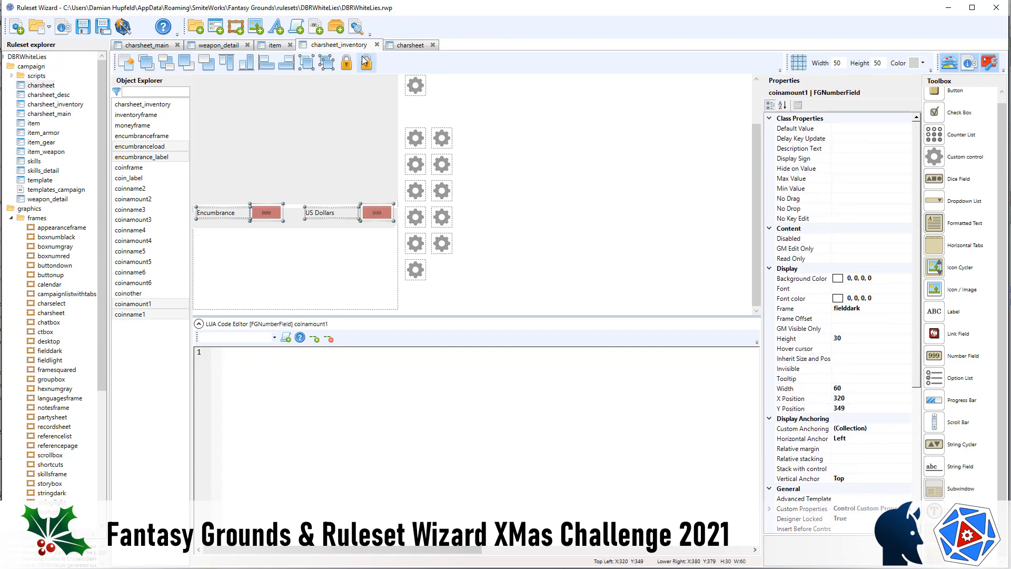
{"action": "key", "text": "Down"}
{"action": "key", "text": "Down"}
{"action": "key", "text": "Down"}
{"action": "key", "text": "Down"}
{"action": "key", "text": "Down"}
{"action": "key", "text": "Down"}
{"action": "key", "text": "Down"}
{"action": "key", "text": "Down"}
{"action": "key", "text": "Down"}
{"action": "key", "text": "Down"}
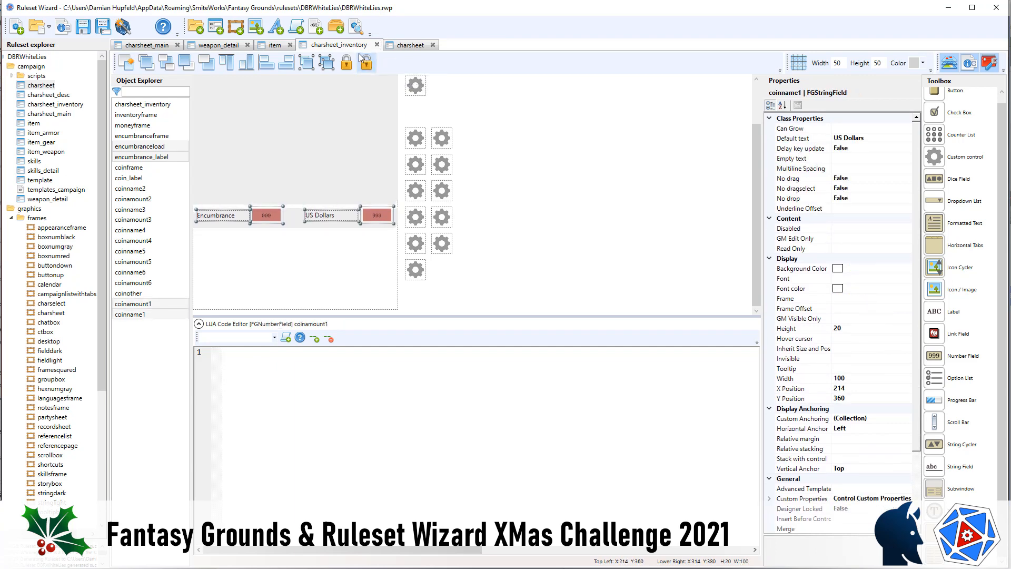
{"action": "key", "text": "Down"}
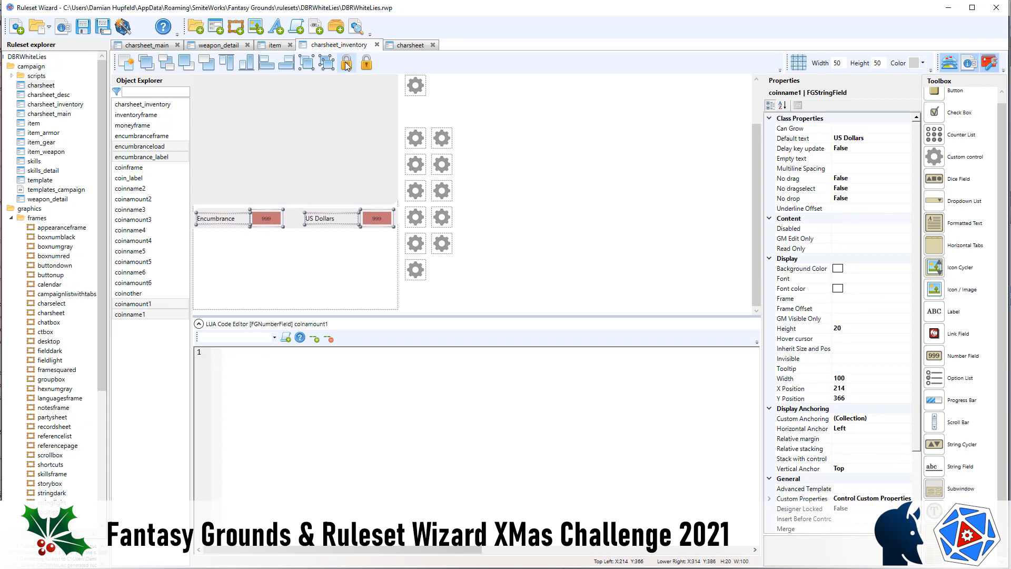
{"action": "left_click", "coordinate": [297, 220]}
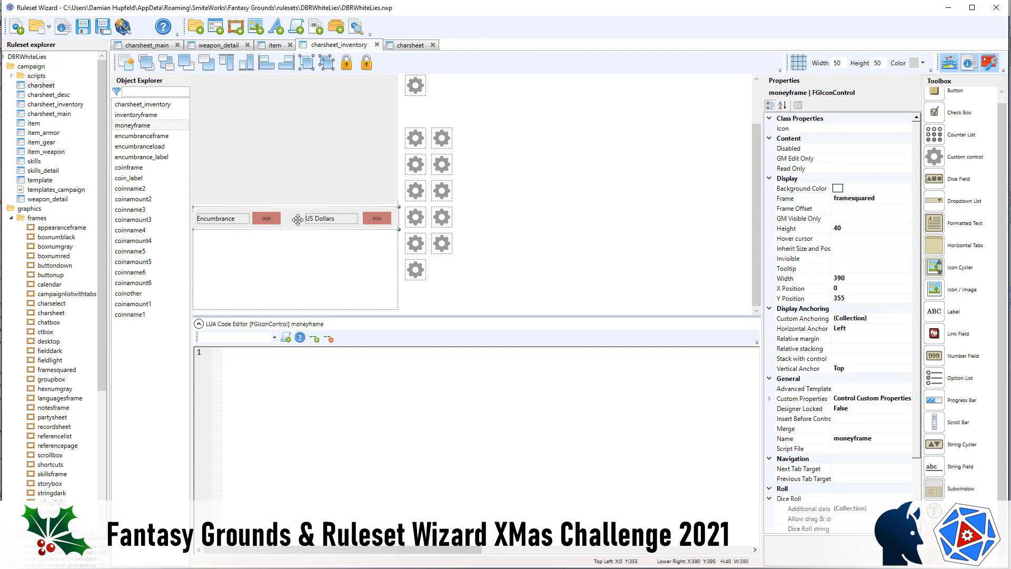
{"action": "left_click", "coordinate": [603, 197]}
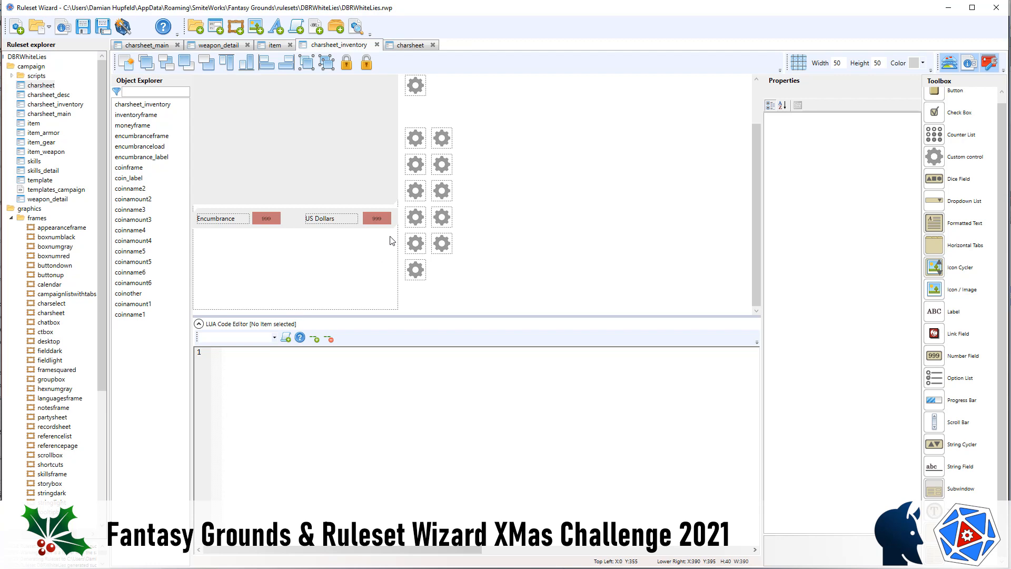
Step: Switch to GIMP and duplicate the NOTES text layer of the notesframe image
{"action": "key", "text": "alt+Tab"}
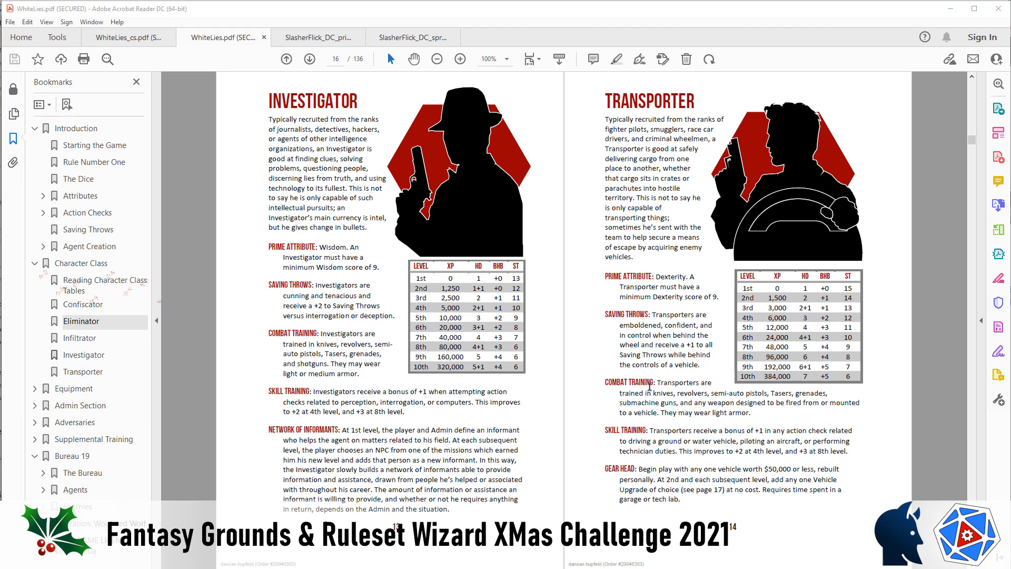
{"action": "key", "text": "alt+Tab"}
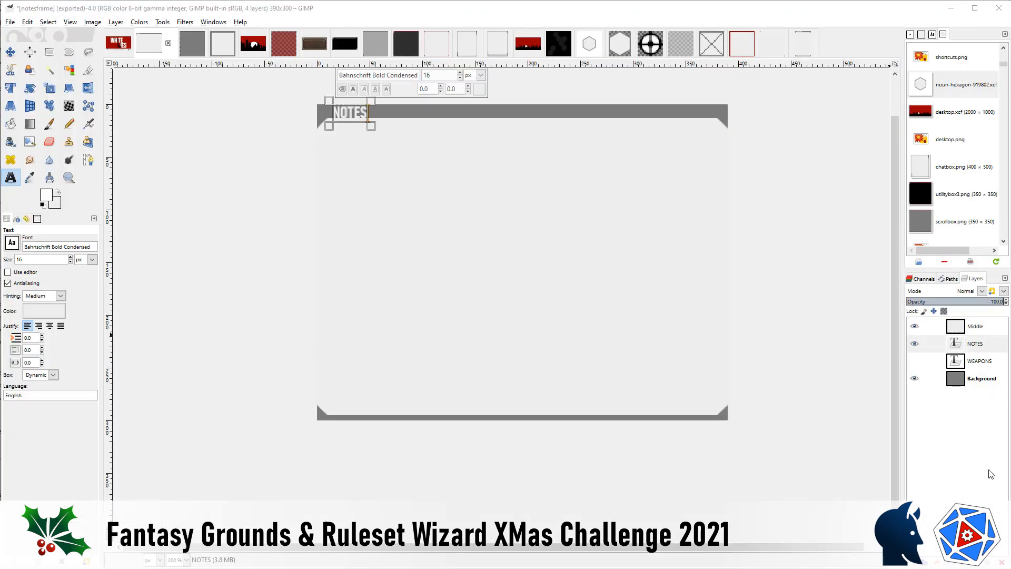
{"action": "left_click", "coordinate": [975, 344]}
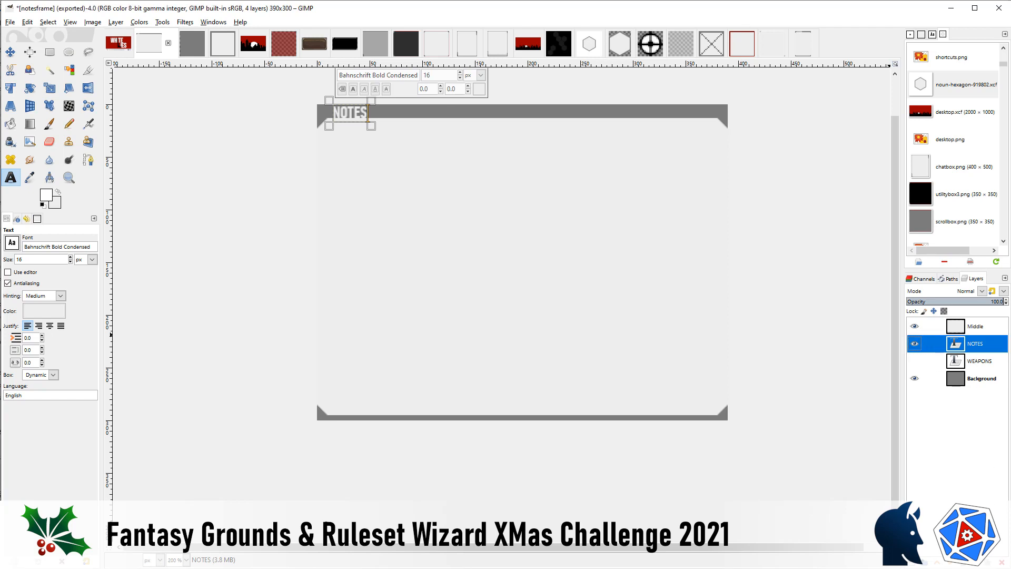
{"action": "key", "text": "shift+ctrl+d"}
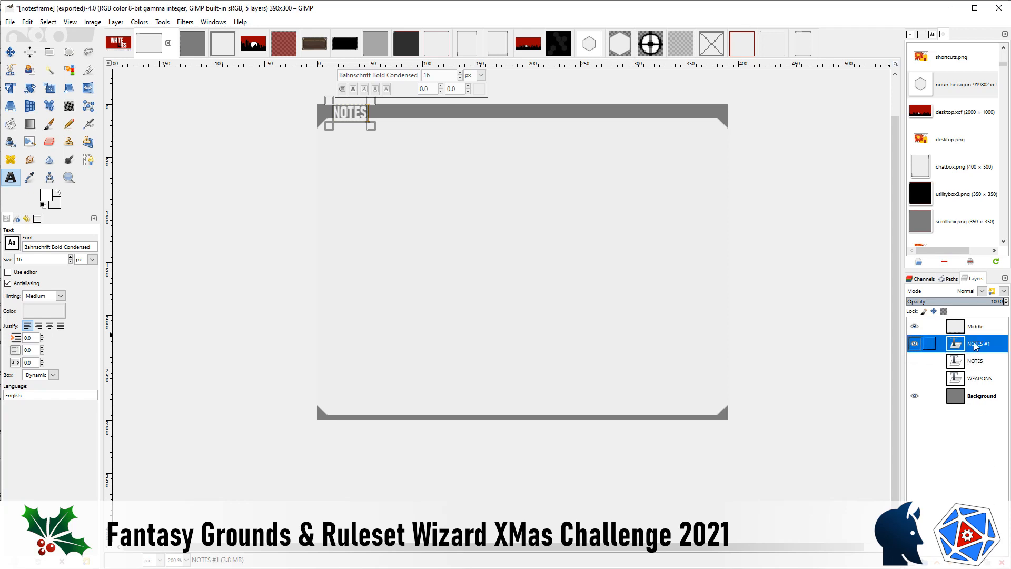
Step: Change the duplicated NOTES title text to COMBAT TRAINING
{"action": "left_click", "coordinate": [349, 125]}
{"action": "double_click", "coordinate": [351, 126]}
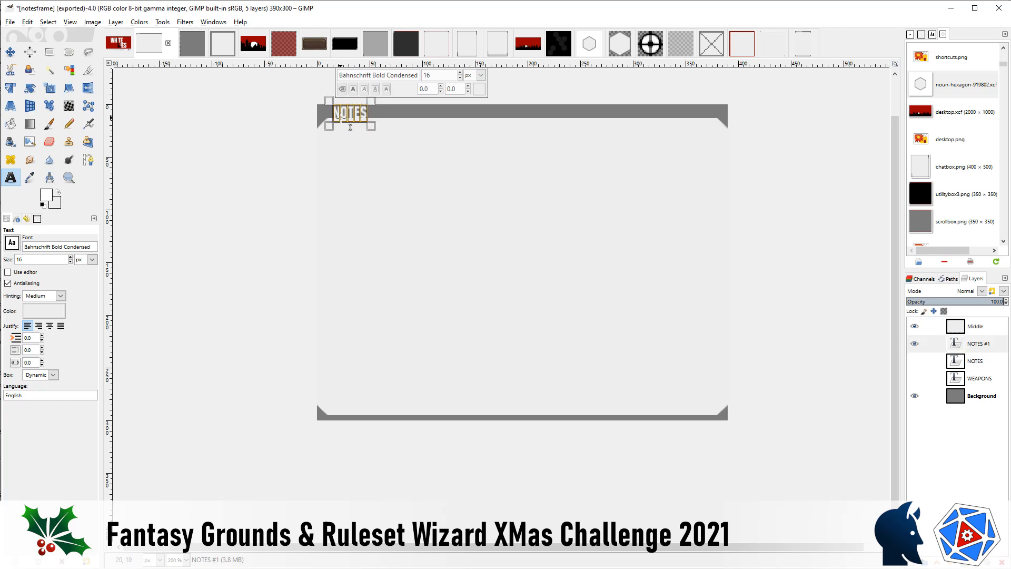
{"action": "type", "text": "COMBAT"}
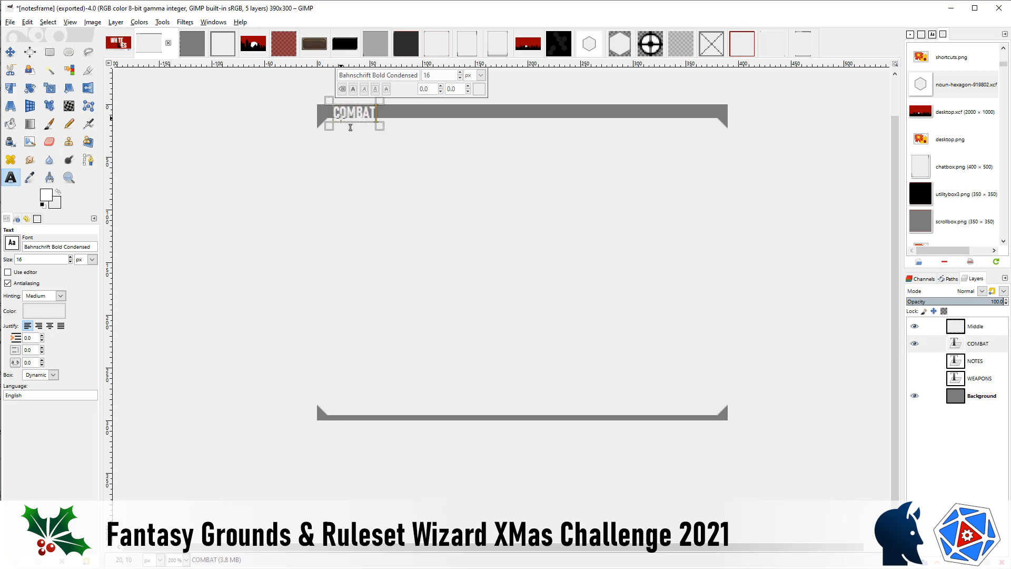
{"action": "type", "text": " TRAINING"}
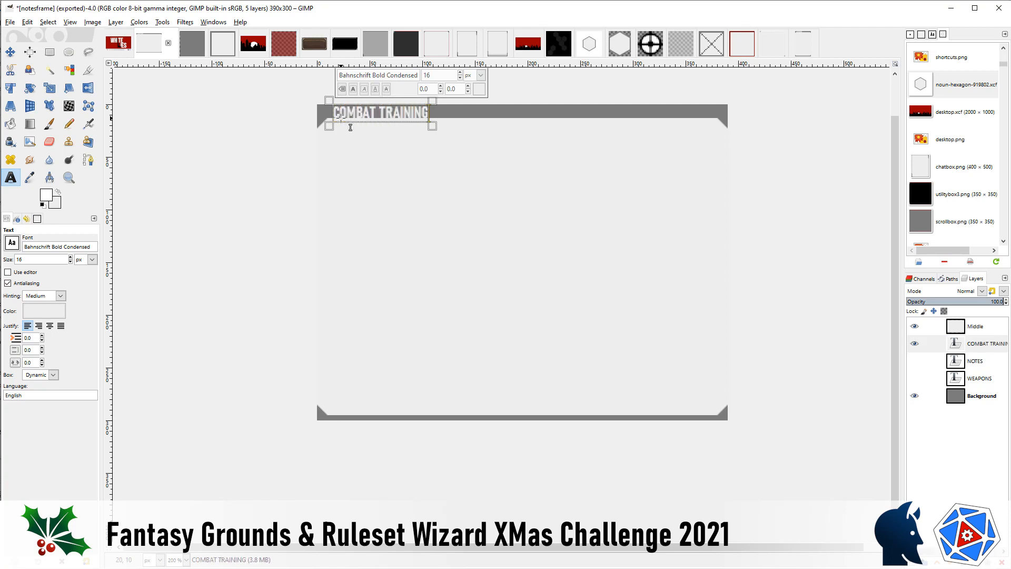
Step: Export the image as ctframe.png into the DBRWhiteLies folder with the existing PNG options
{"action": "left_click", "coordinate": [10, 22]}
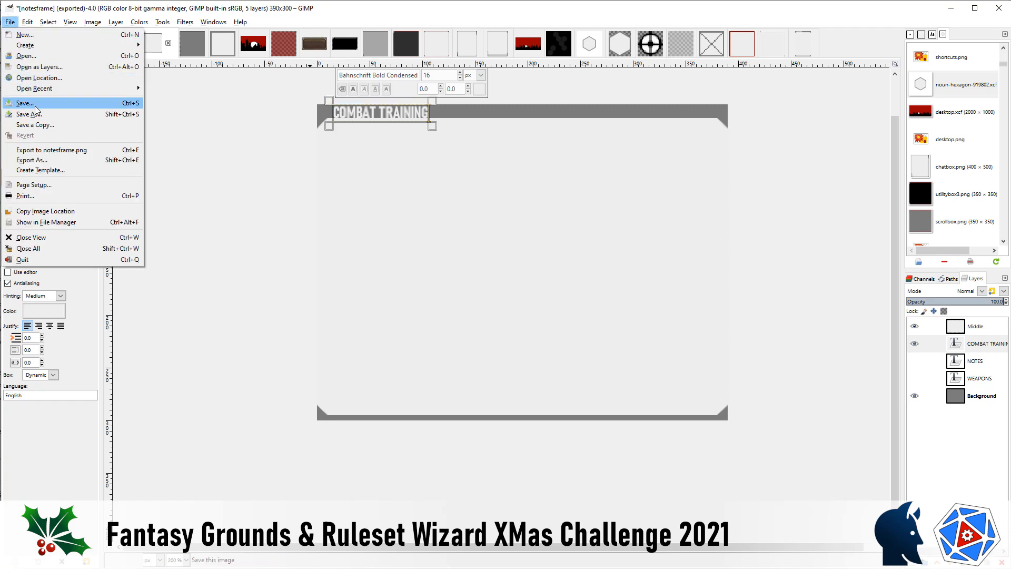
{"action": "left_click", "coordinate": [44, 164]}
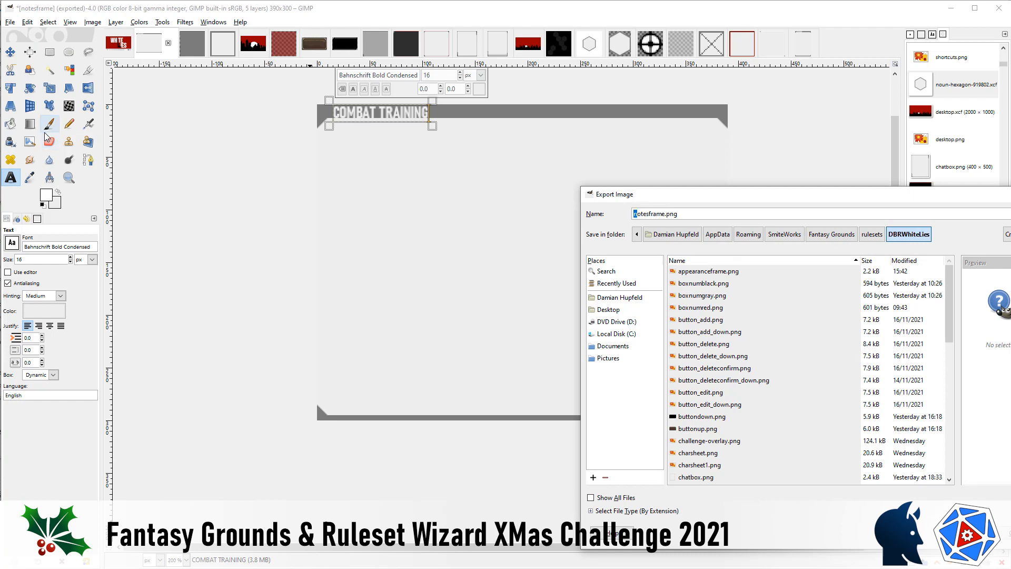
{"action": "key", "text": "shift+Right"}
{"action": "key", "text": "shift+Right"}
{"action": "key", "text": "shift+Right"}
{"action": "key", "text": "shift+Right"}
{"action": "type", "text": "combattraining"}
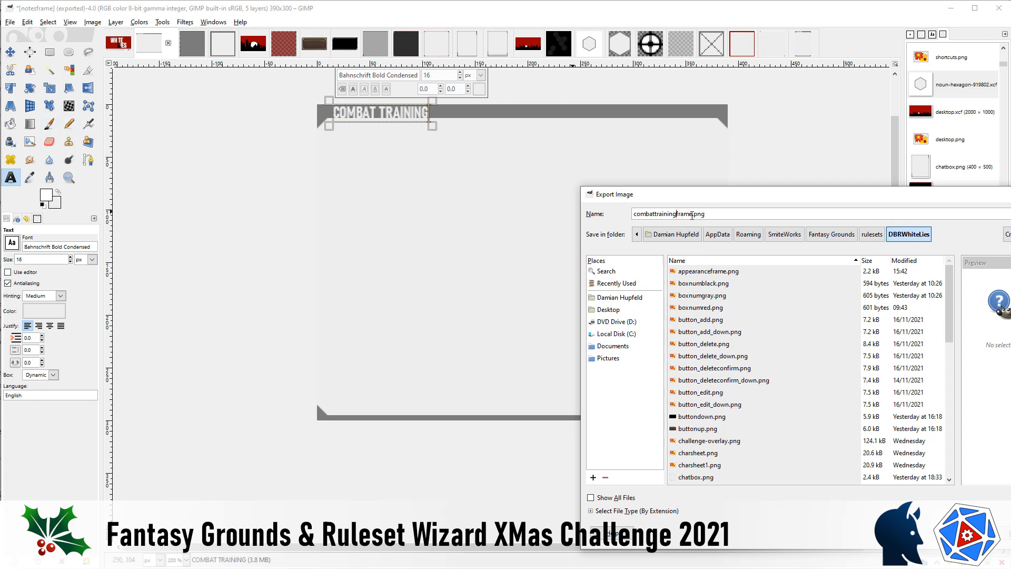
{"action": "left_click_drag", "start_coordinate": [692, 214], "coordinate": [614, 217]}
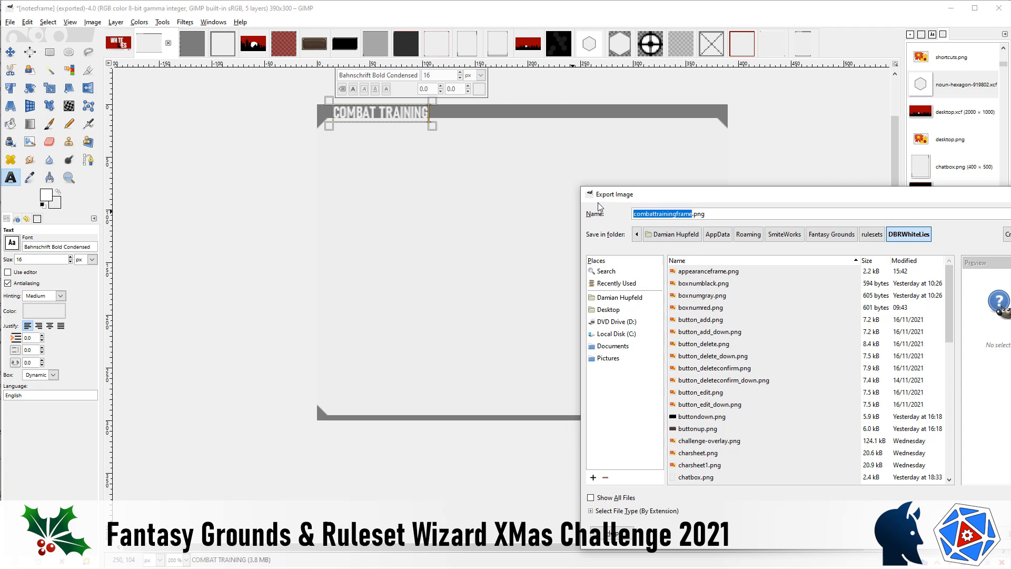
{"action": "left_click", "coordinate": [716, 216]}
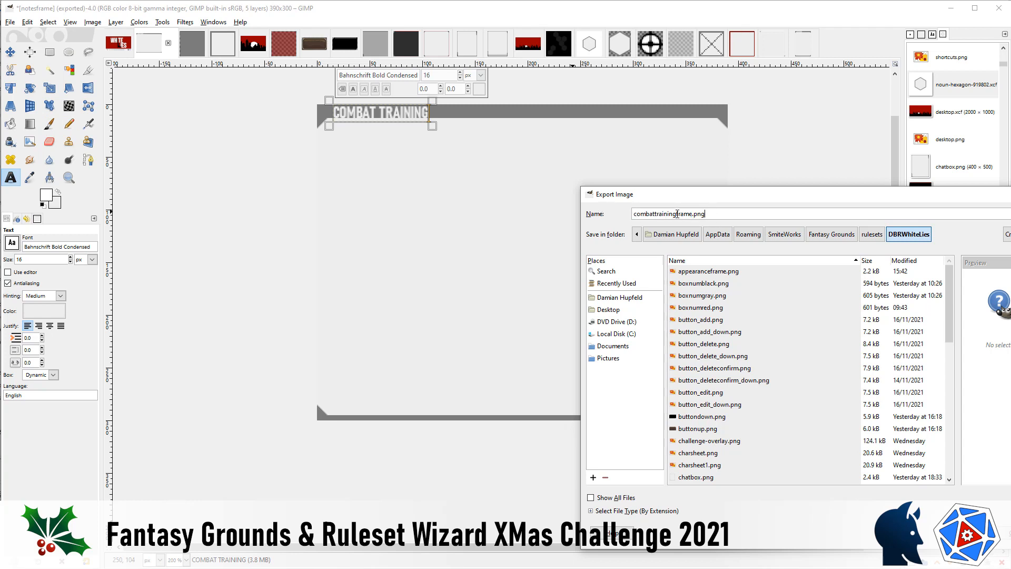
{"action": "left_click_drag", "start_coordinate": [675, 213], "coordinate": [572, 212]}
{"action": "type", "text": "ct"}
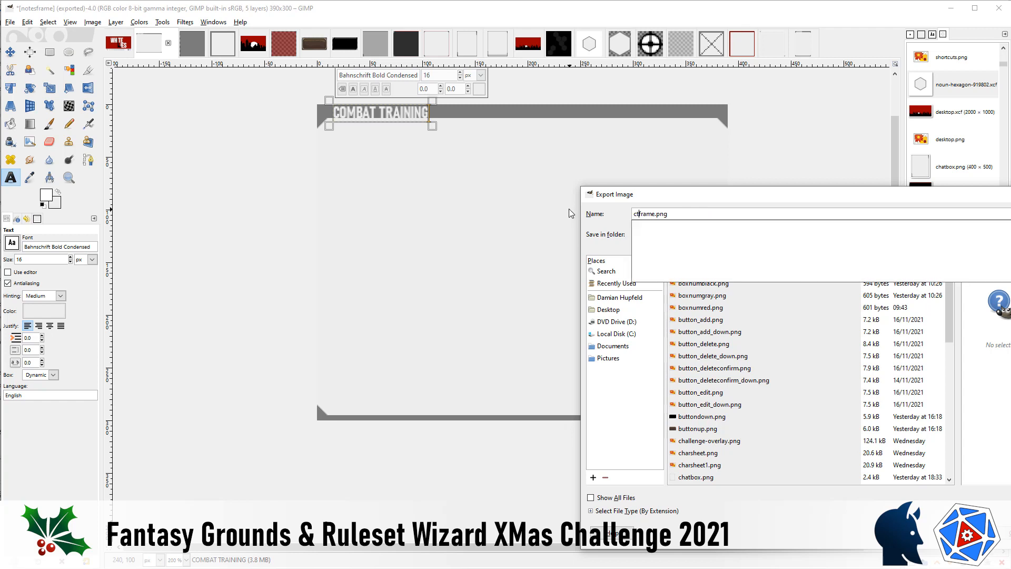
{"action": "left_click_drag", "start_coordinate": [656, 216], "coordinate": [620, 213]}
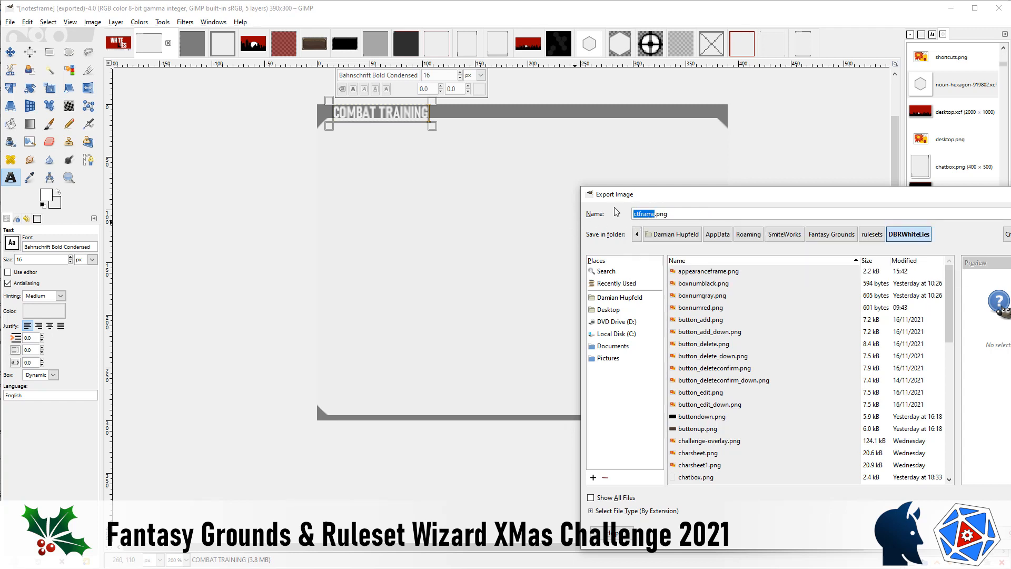
{"action": "left_click", "coordinate": [1010, 533]}
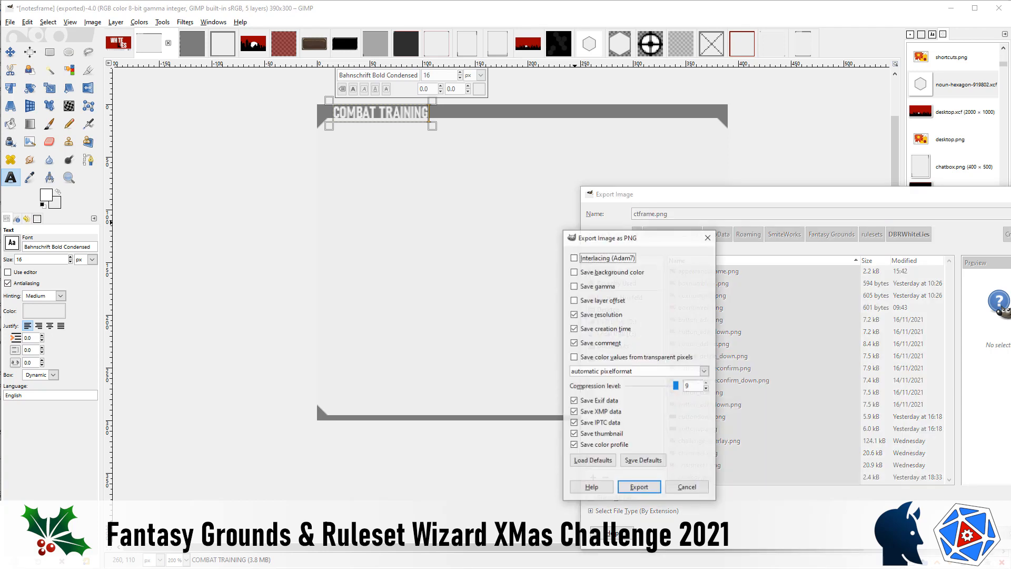
{"action": "left_click", "coordinate": [640, 485]}
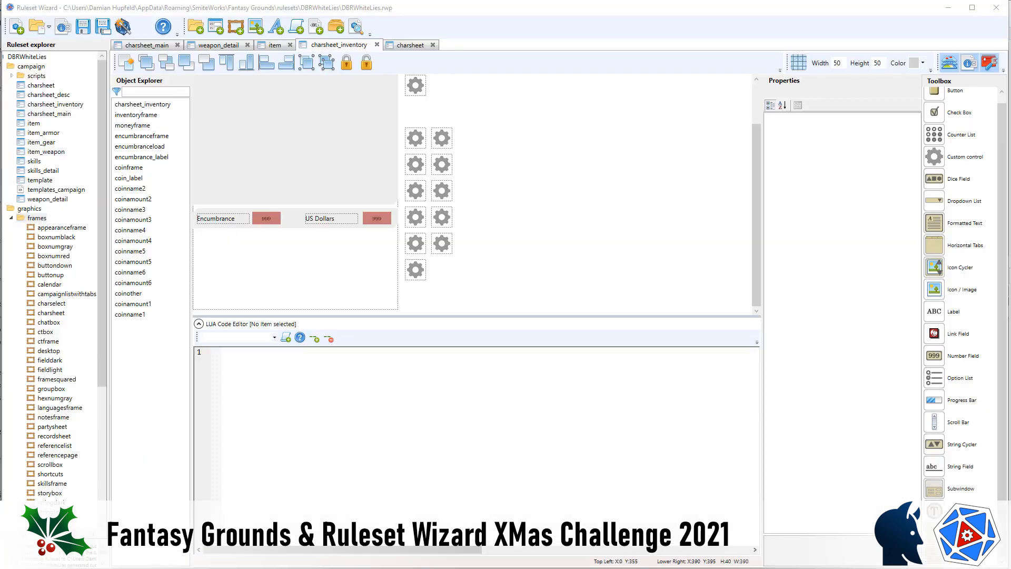
Step: Switch to the other Ruleset Wizard project, examine the immune string field in sub_npc_traits, and return to the DBRWhiteLies project
{"action": "key", "text": "alt+Tab"}
{"action": "key", "text": "alt+Tab"}
{"action": "key", "text": "alt+Tab"}
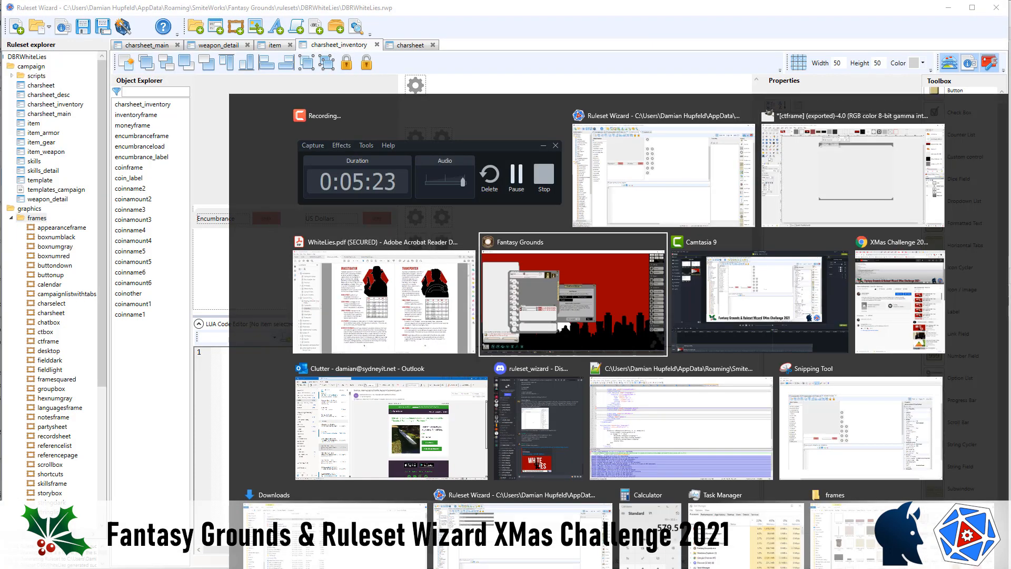
{"action": "key", "text": "alt+Tab"}
{"action": "key", "text": "alt+Tab"}
{"action": "key", "text": "alt+Tab"}
{"action": "key", "text": "alt+Tab"}
{"action": "key", "text": "alt+Tab"}
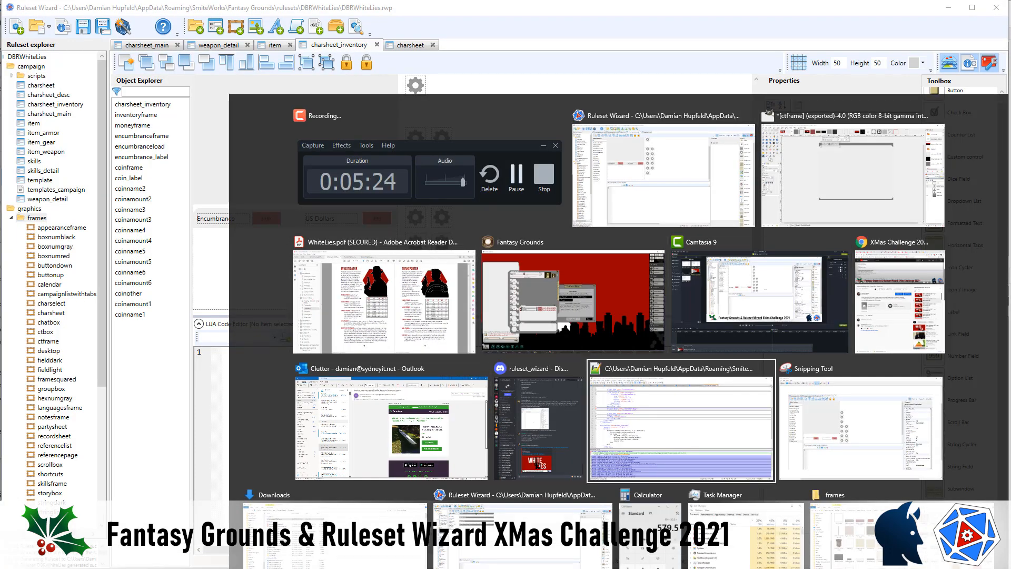
{"action": "key", "text": "alt+Tab"}
{"action": "key", "text": "alt+Tab"}
{"action": "key", "text": "alt+Tab"}
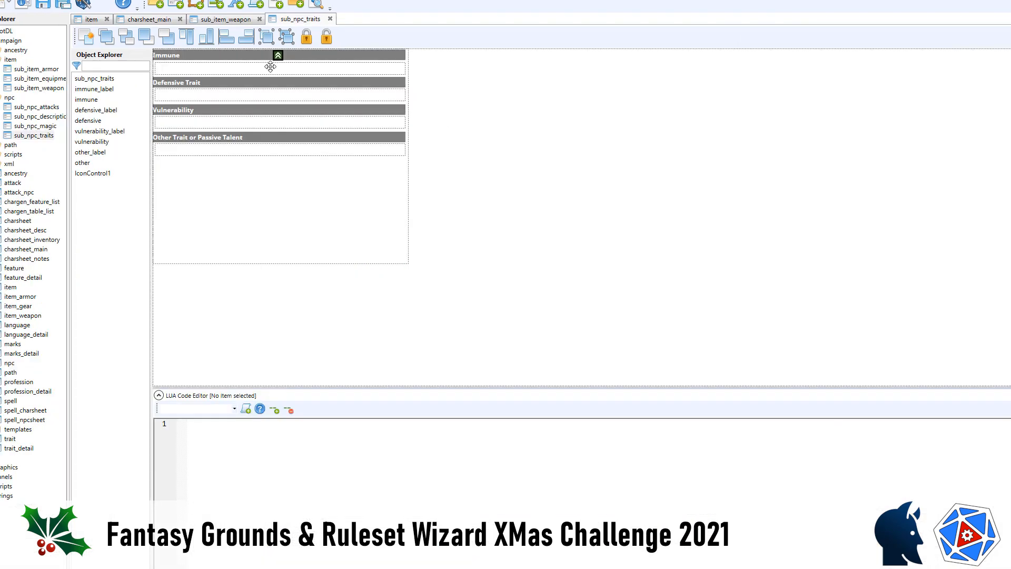
{"action": "left_click", "coordinate": [271, 66]}
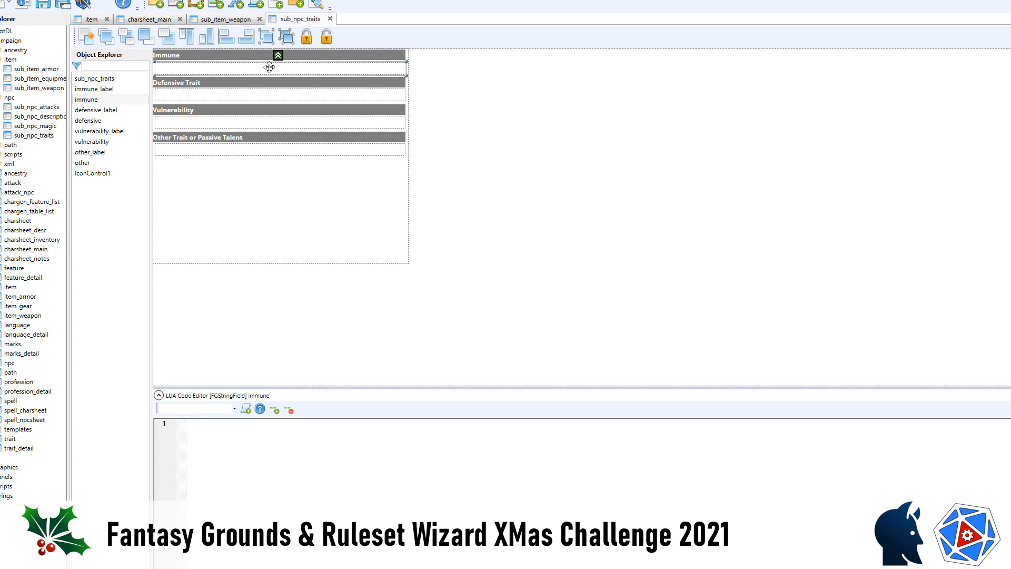
{"action": "key", "text": "alt+Tab"}
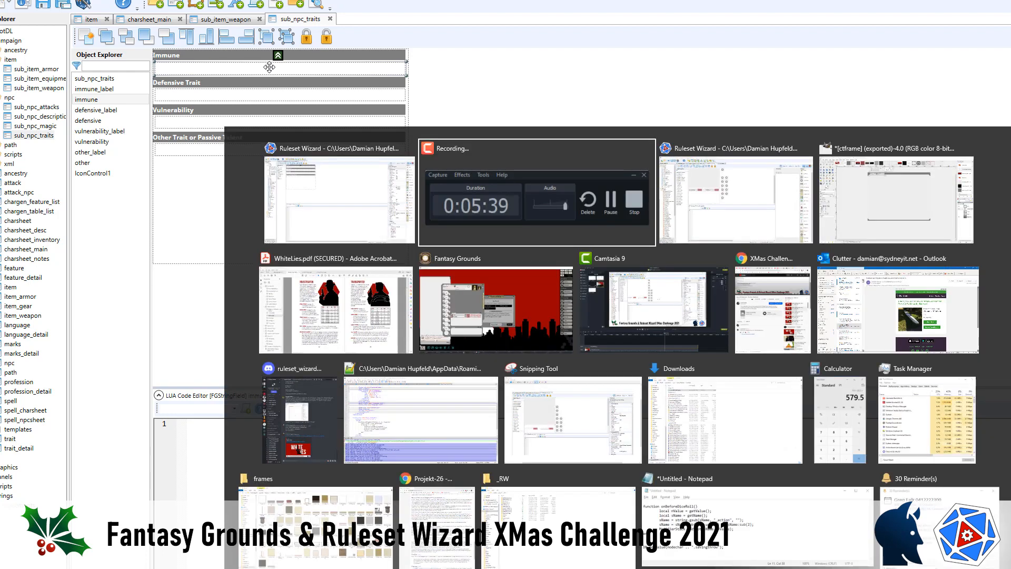
{"action": "key", "text": "alt+Tab"}
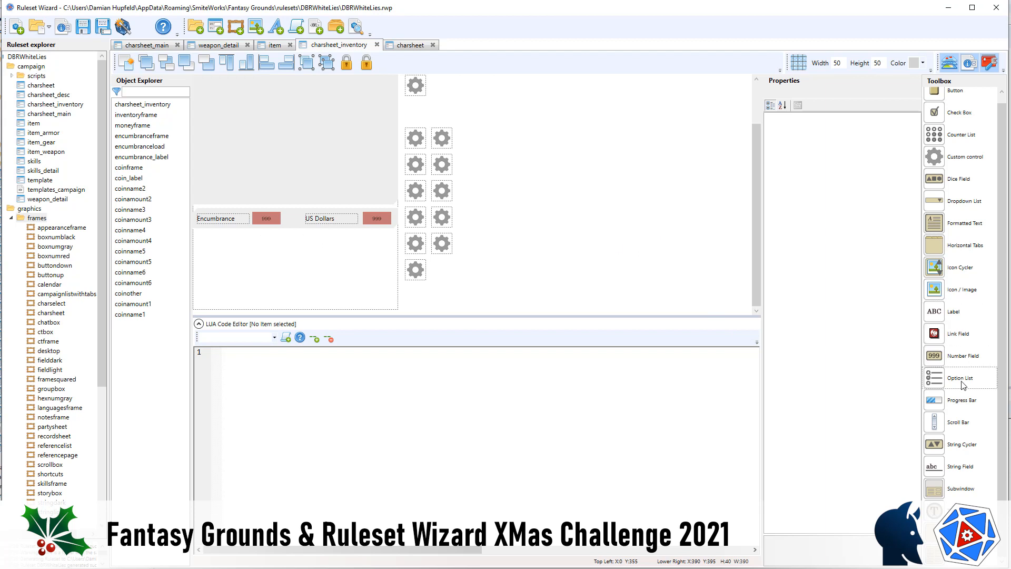
Step: Add a string field below the money row of charsheet_inventory and assign it the ctframe frame
{"action": "left_click", "coordinate": [956, 403]}
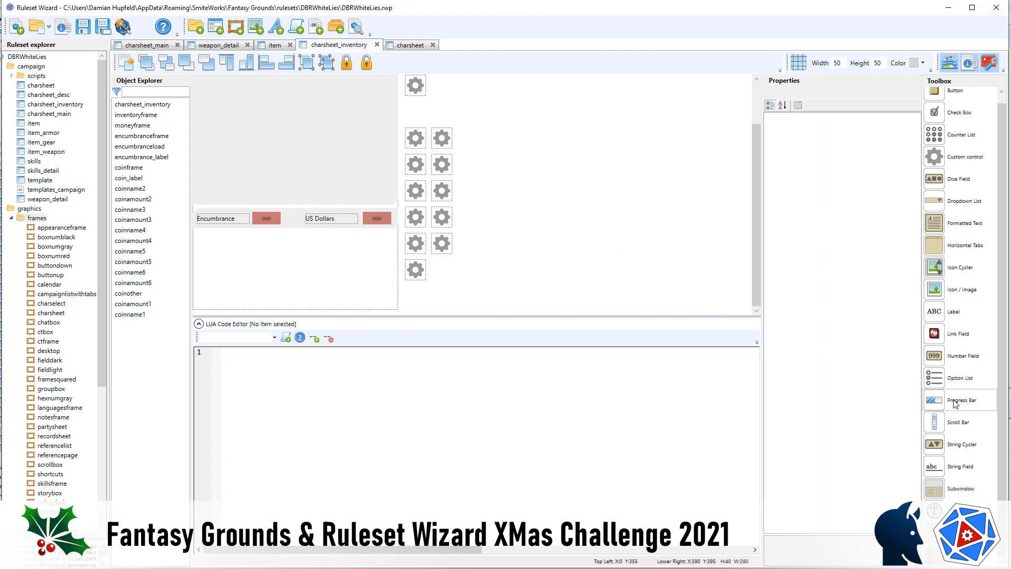
{"action": "left_click", "coordinate": [968, 470]}
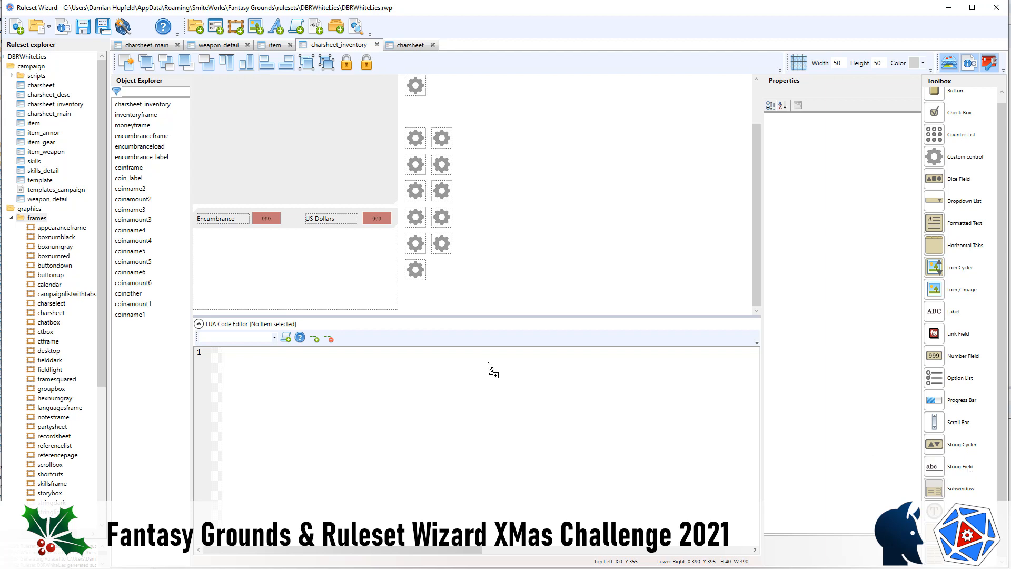
{"action": "left_click", "coordinate": [300, 246]}
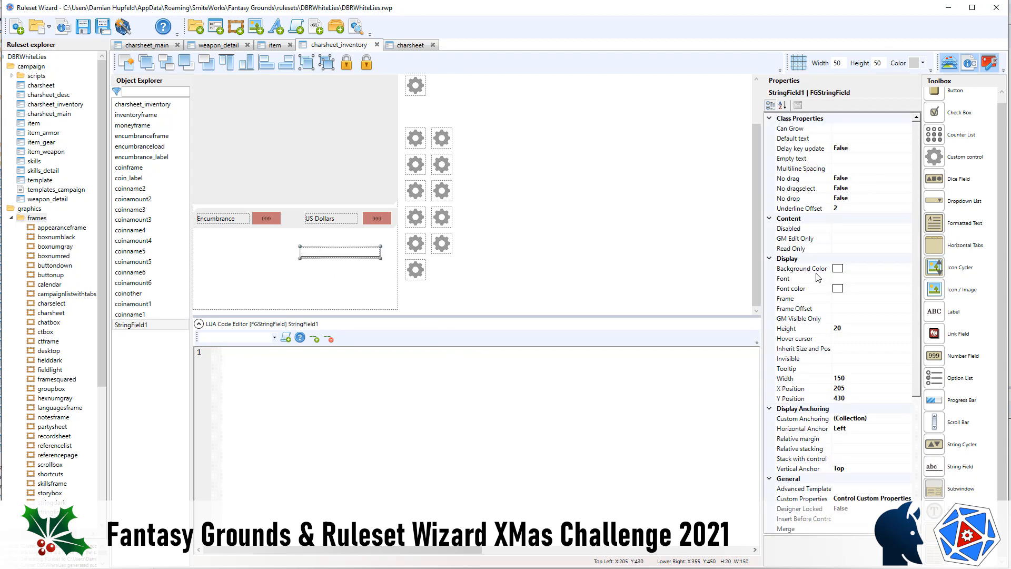
{"action": "left_click", "coordinate": [872, 298]}
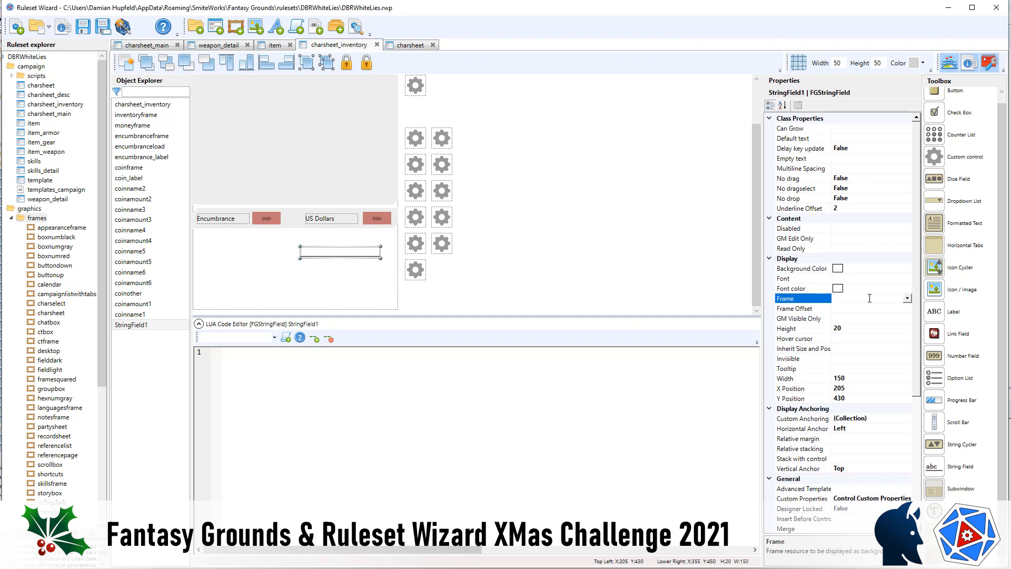
{"action": "type", "text": "ctframe"}
Step: Set the new string field's width to 390 and its height to 120
{"action": "left_click", "coordinate": [863, 379]}
{"action": "type", "text": "390"}
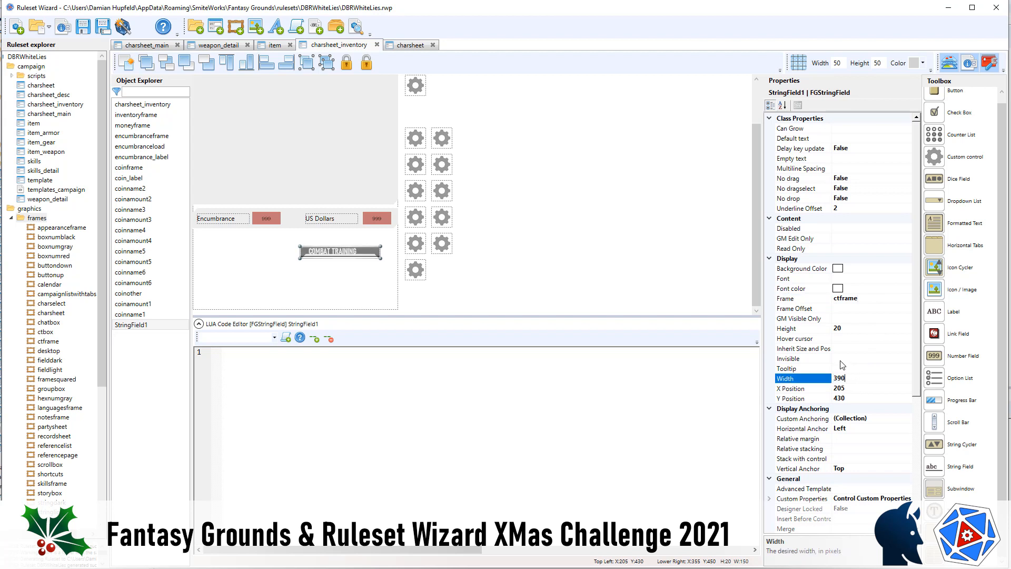
{"action": "left_click", "coordinate": [862, 327]}
{"action": "type", "text": "1"}
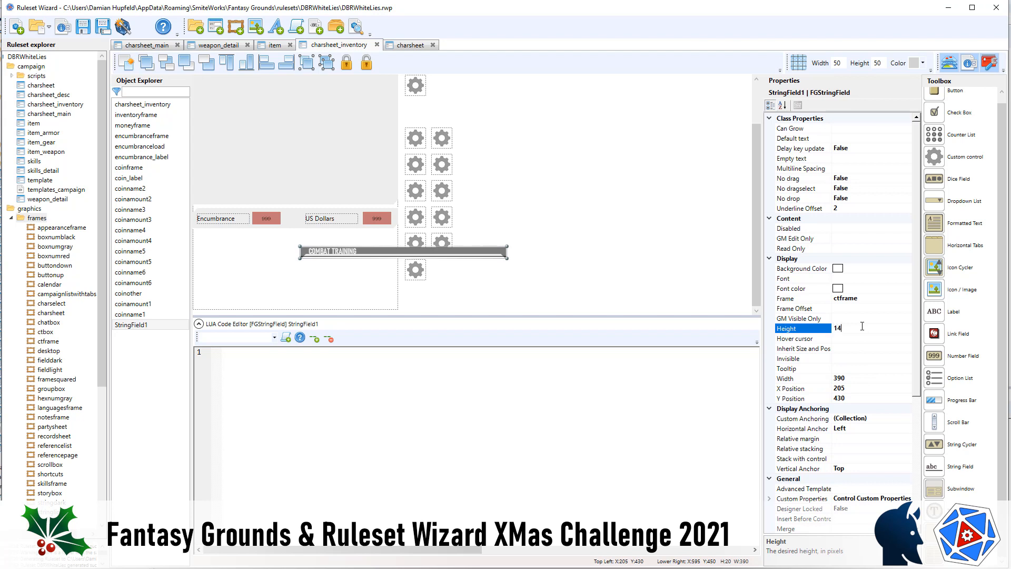
{"action": "type", "text": "20"}
{"action": "key", "text": "Return"}
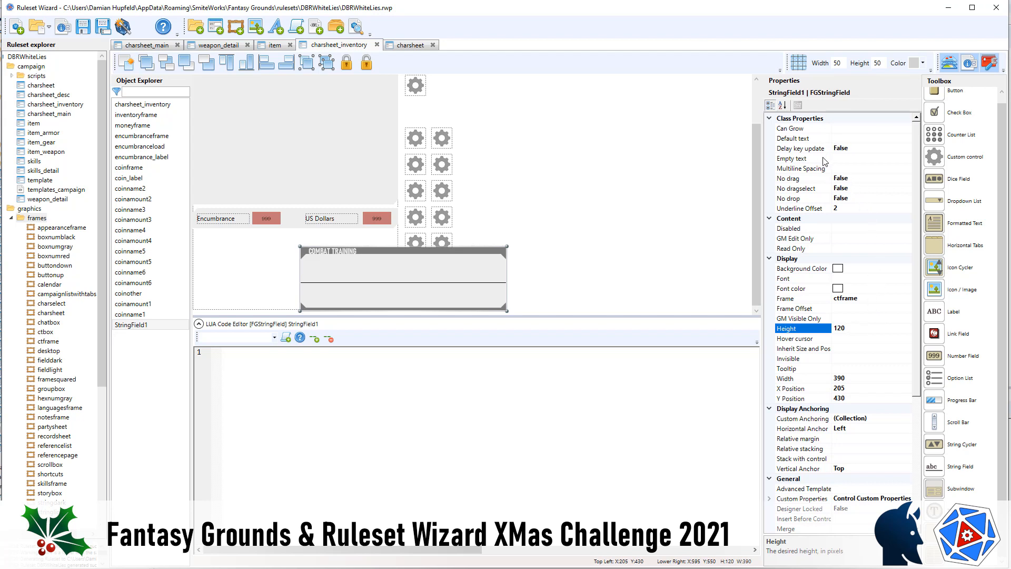
Step: Set the string field's multiline spacing to 4 and its frame offset to 5,25,5,10
{"action": "left_click", "coordinate": [848, 168]}
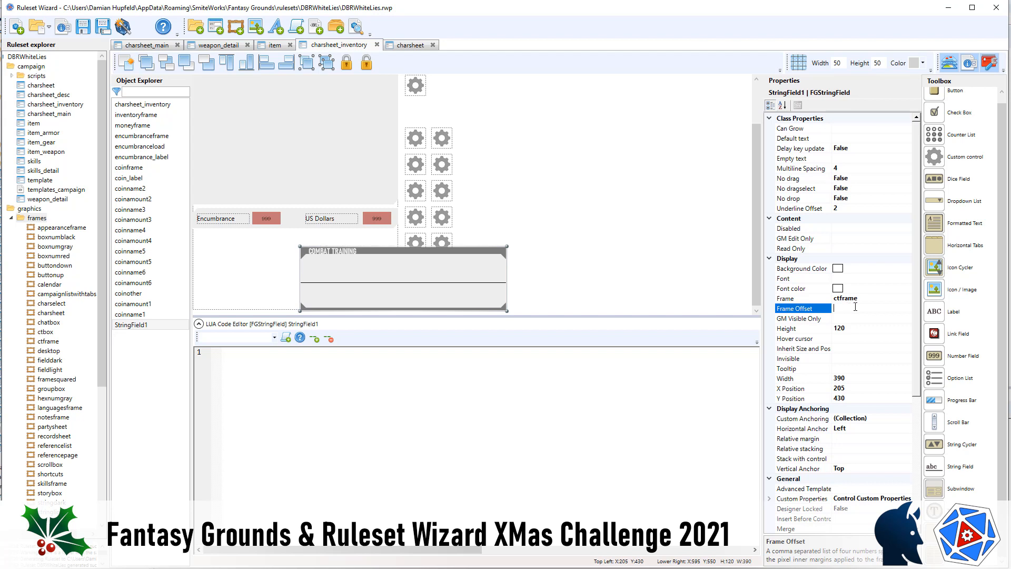
{"action": "type", "text": "5,25,5,10"}
Step: Position the Combat Training string field at X 0 and Y 405
{"action": "left_click", "coordinate": [864, 388]}
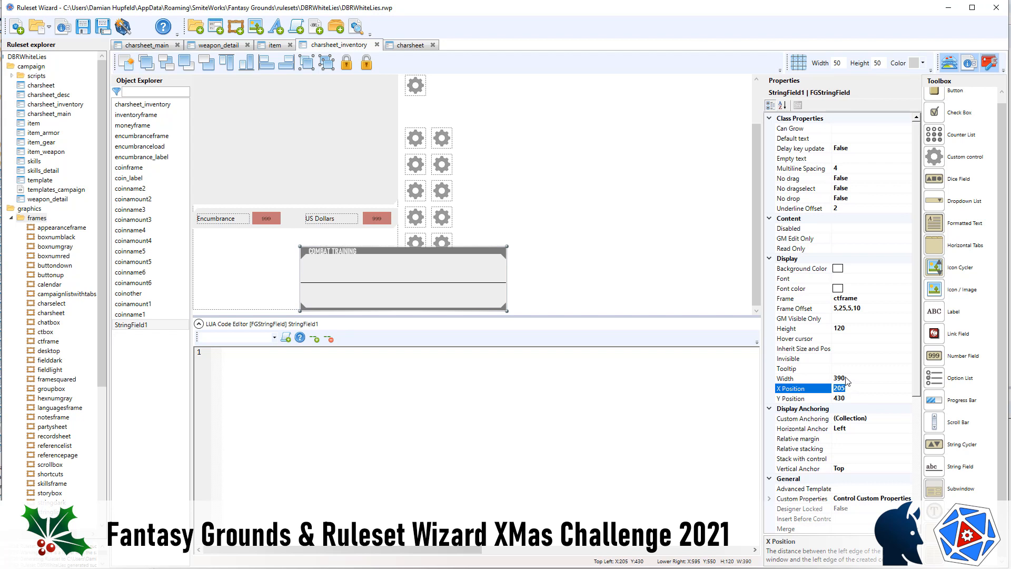
{"action": "type", "text": "0"}
{"action": "left_click", "coordinate": [858, 399]}
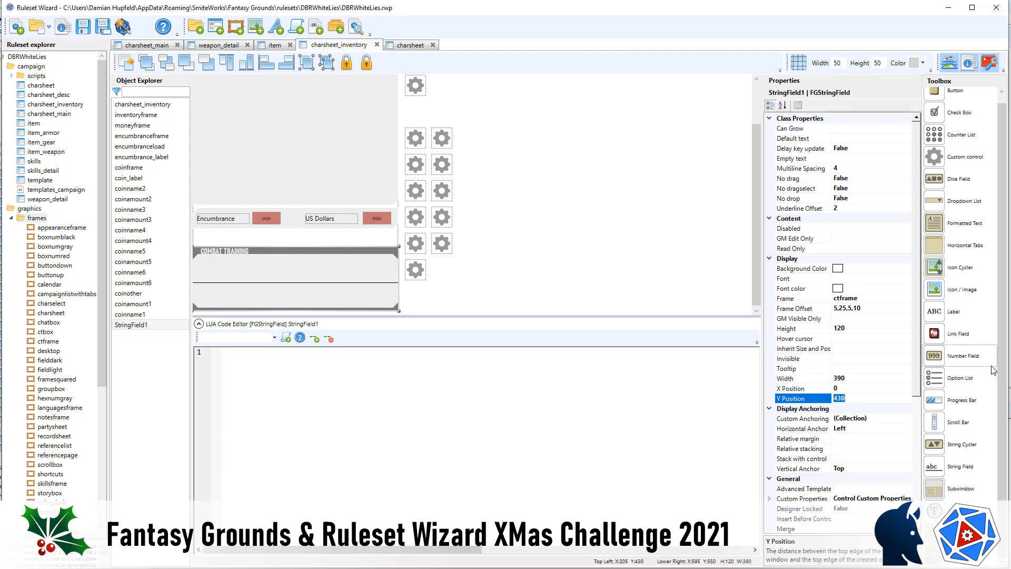
{"action": "type", "text": "405"}
{"action": "key", "text": "Return"}
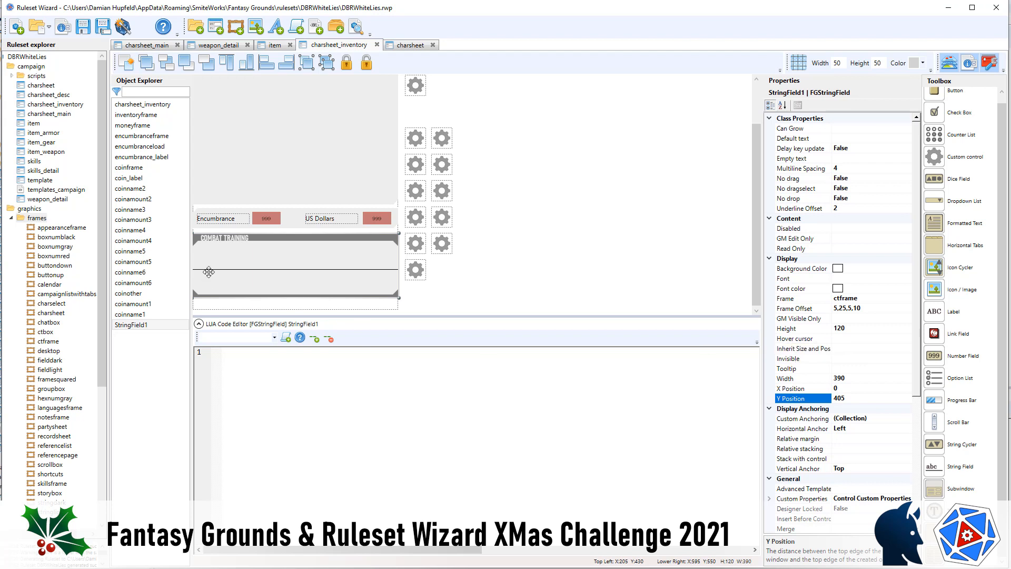
Step: Clear the Combat Training field's underline offset and generate the ruleset
{"action": "left_click", "coordinate": [856, 209]}
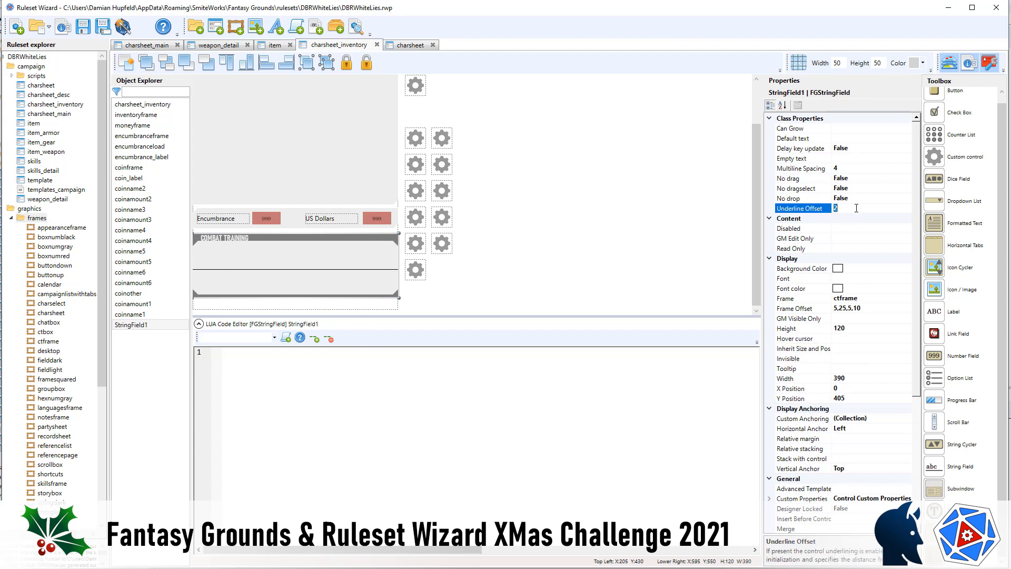
{"action": "key", "text": "BackSpace"}
{"action": "left_click", "coordinate": [526, 221]}
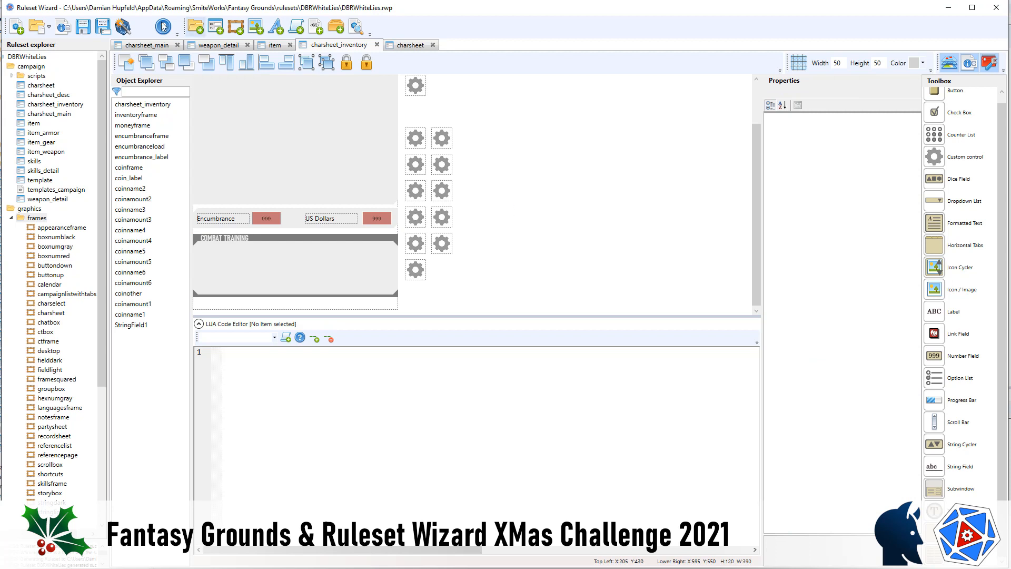
{"action": "left_click", "coordinate": [122, 26]}
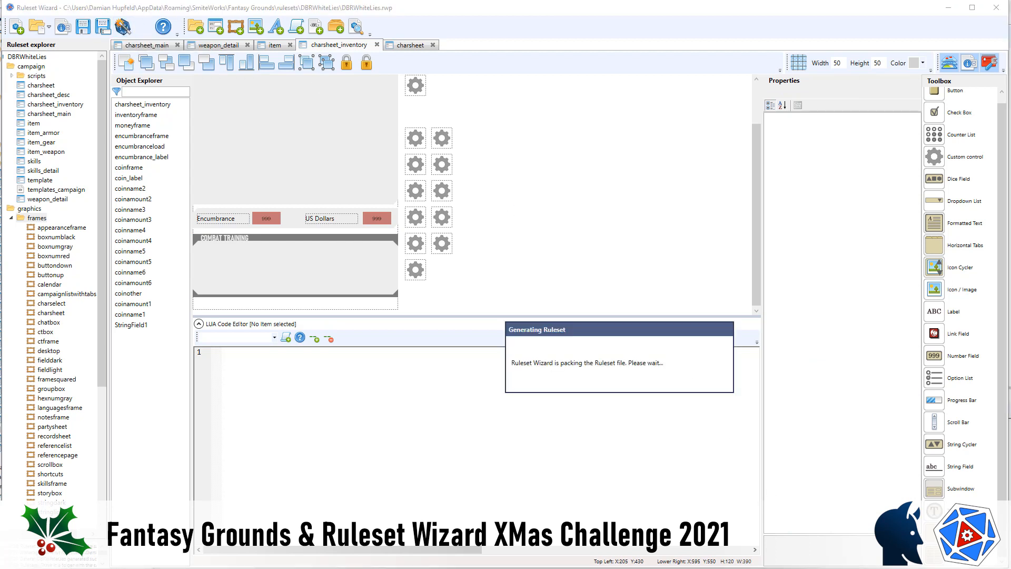
Step: Rename the Combat Training string field to combattraining and generate the ruleset
{"action": "left_click", "coordinate": [379, 277]}
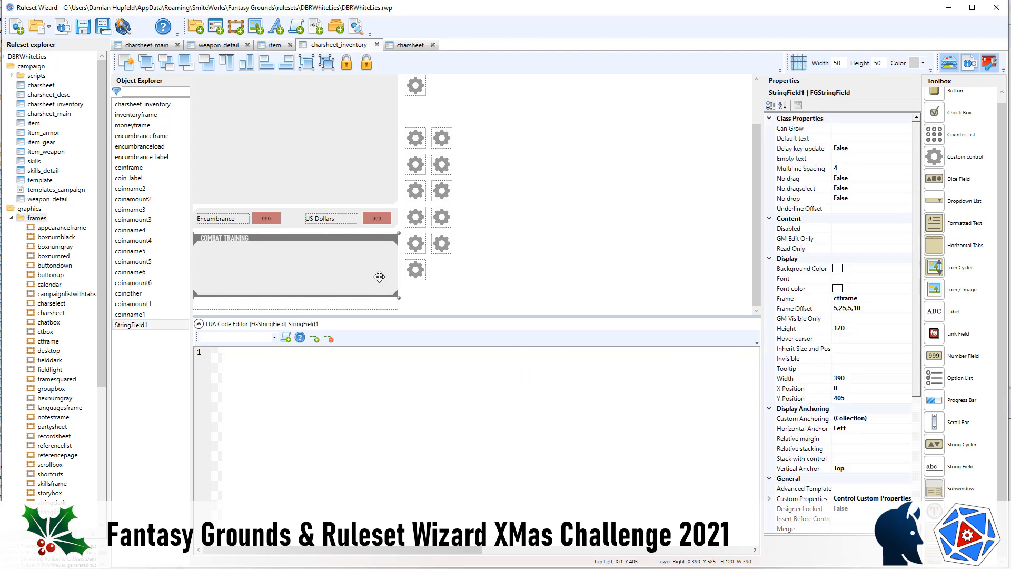
{"action": "scroll", "coordinate": [843, 474], "scroll_direction": "down", "scroll_amount": 5}
{"action": "left_click", "coordinate": [878, 451]}
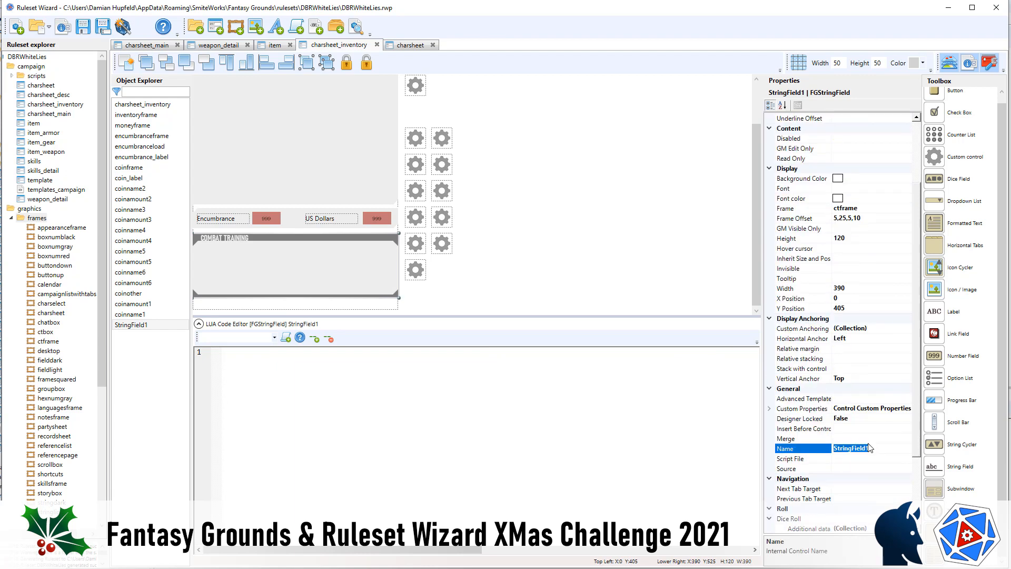
{"action": "type", "text": "comba"}
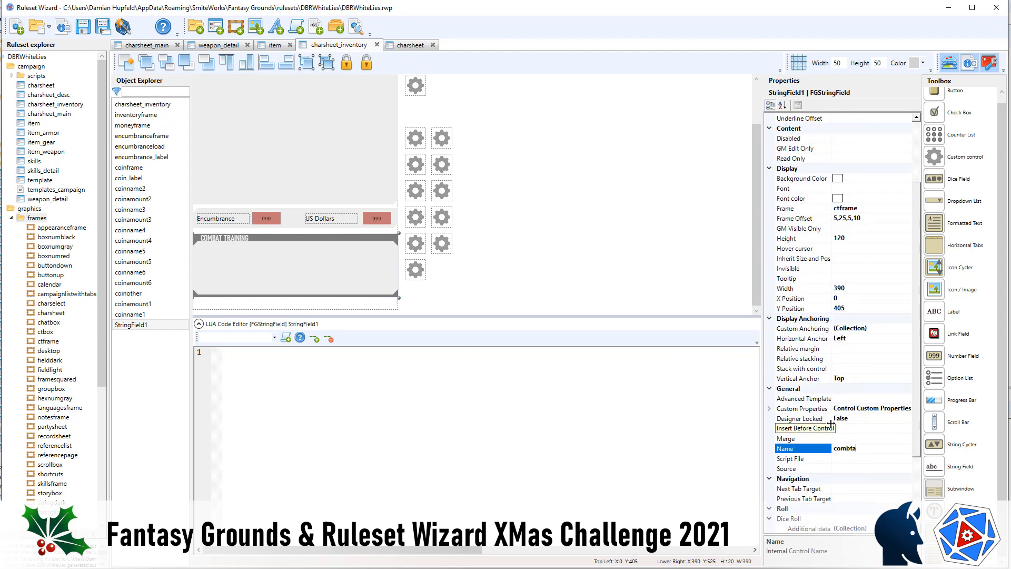
{"action": "type", "text": "ttraining"}
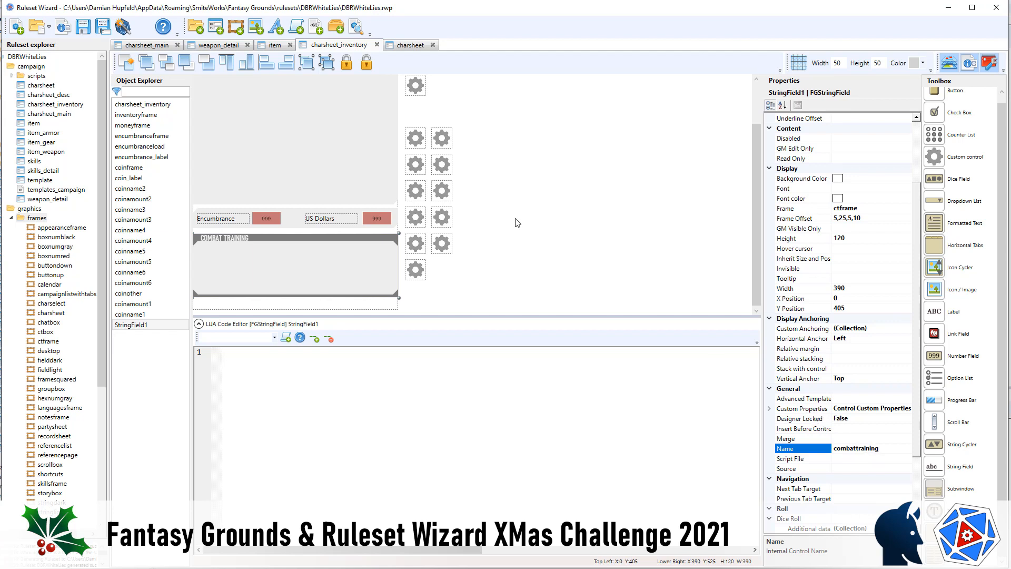
{"action": "left_click", "coordinate": [121, 29]}
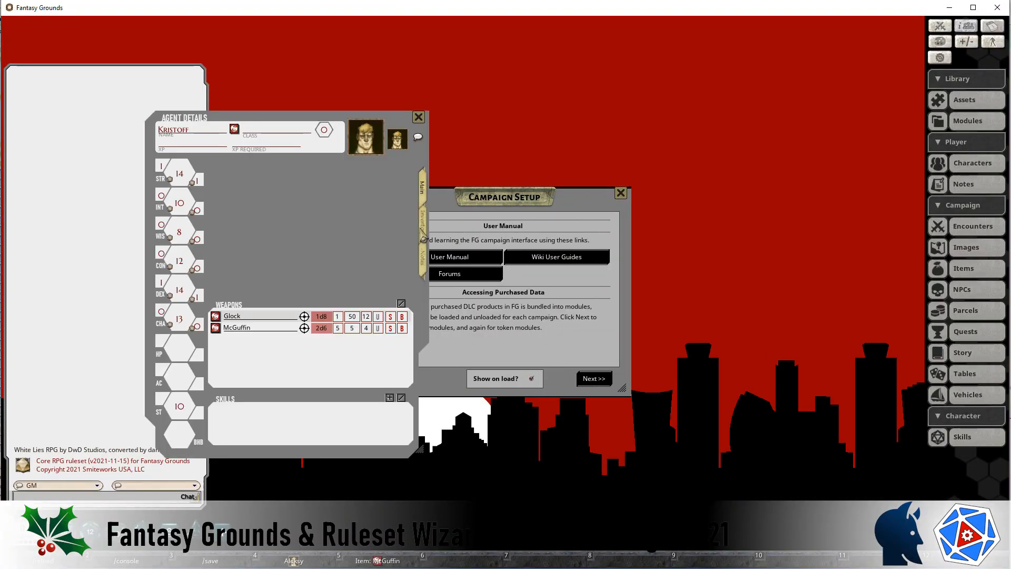
Step: In Fantasy Grounds, fill the Combat Training field with "Investigators are trained in knives, revolvers, semiauto pistols, Tasers, grenades, and shotguns. They may wear light or medium armor."
{"action": "left_click", "coordinate": [426, 232]}
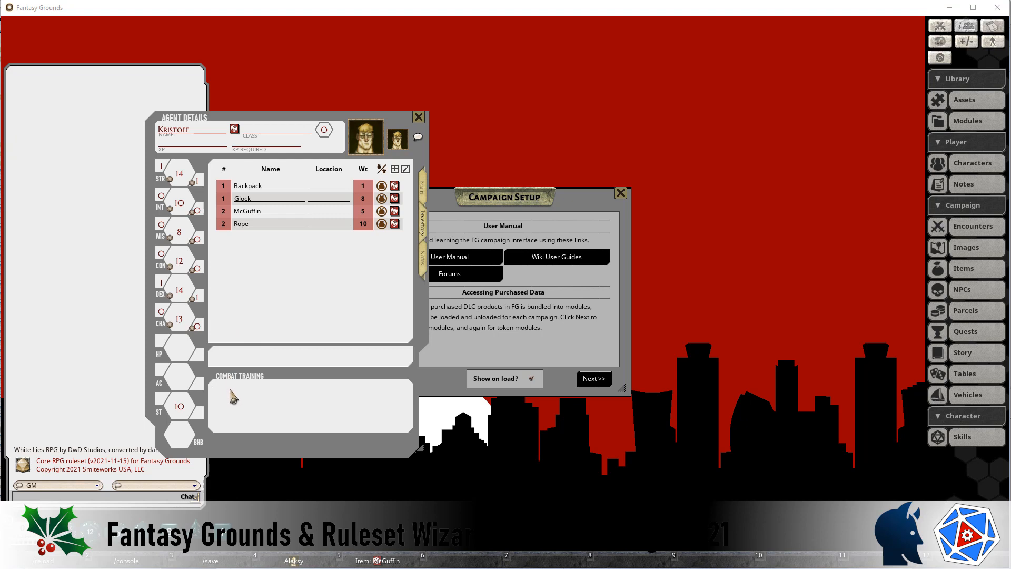
{"action": "type", "text": "Investigators are trained in knives, revolvers, semiauto pistols, shotguns. They may wear light or medium armor."}
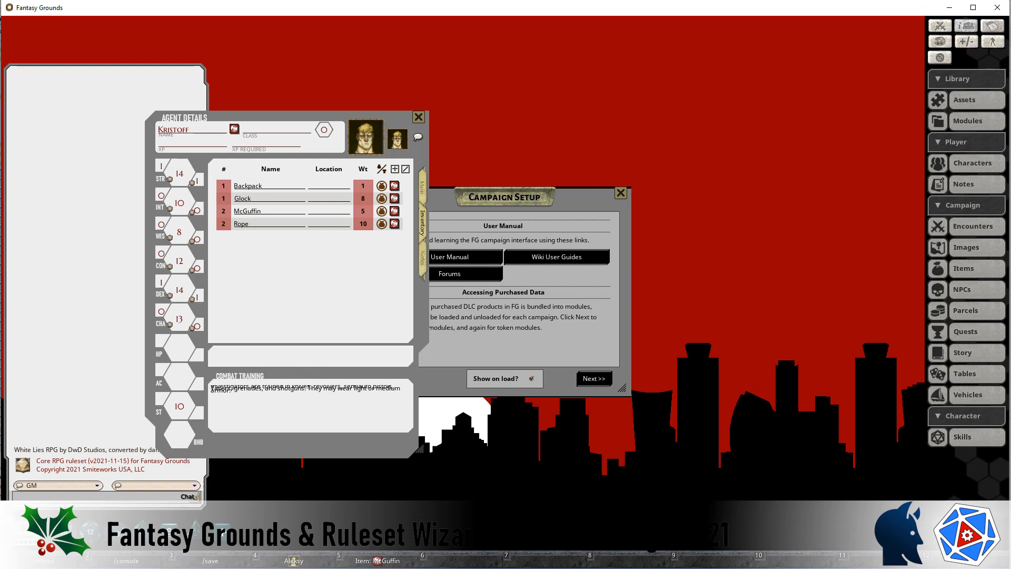
Step: Return to Ruleset Wizard, unlock the encumbranceload number field and move it up to Y 340
{"action": "key", "text": "alt+Tab"}
{"action": "left_click", "coordinate": [605, 275]}
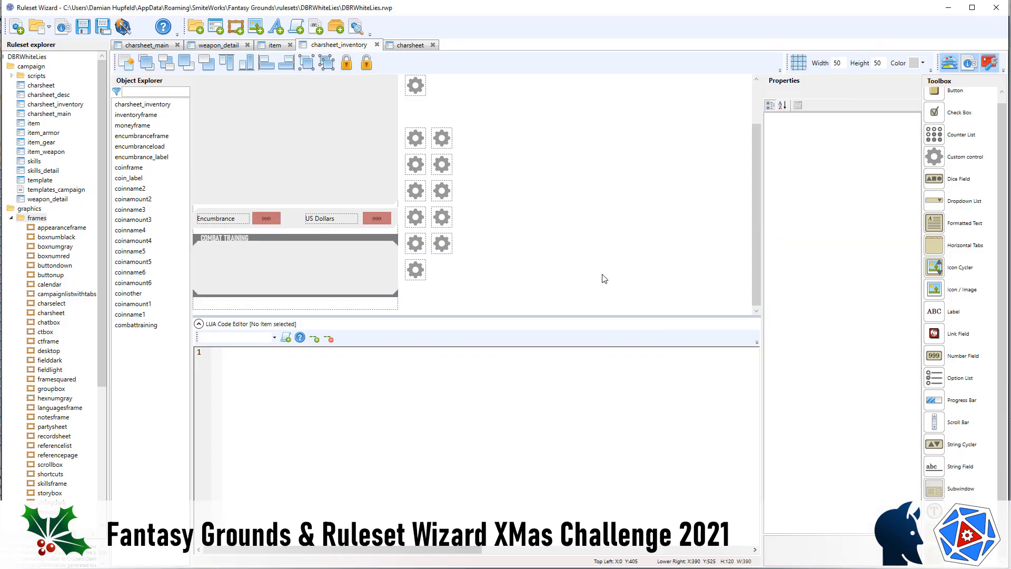
{"action": "left_click", "coordinate": [290, 225]}
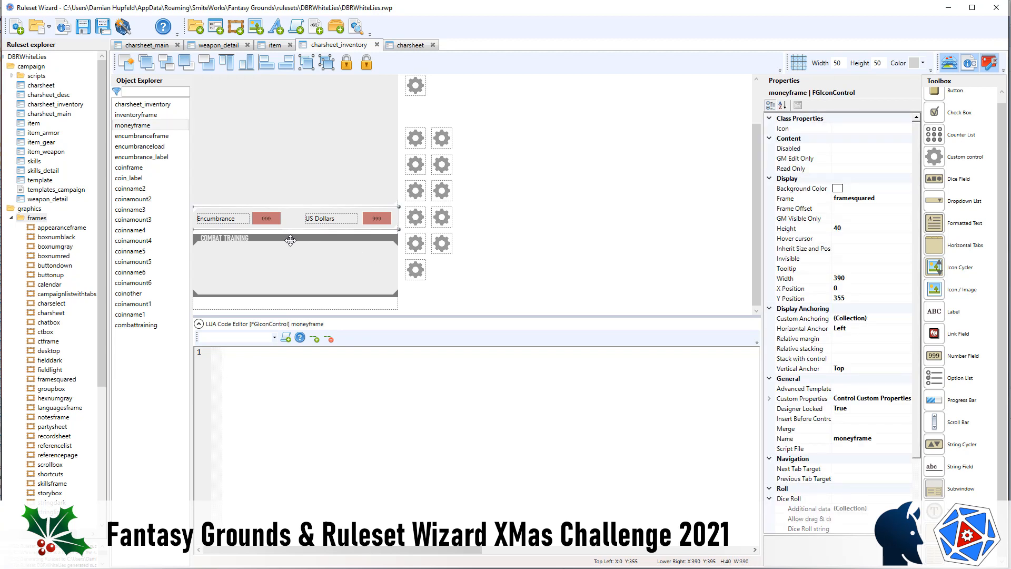
{"action": "left_click", "coordinate": [224, 220]}
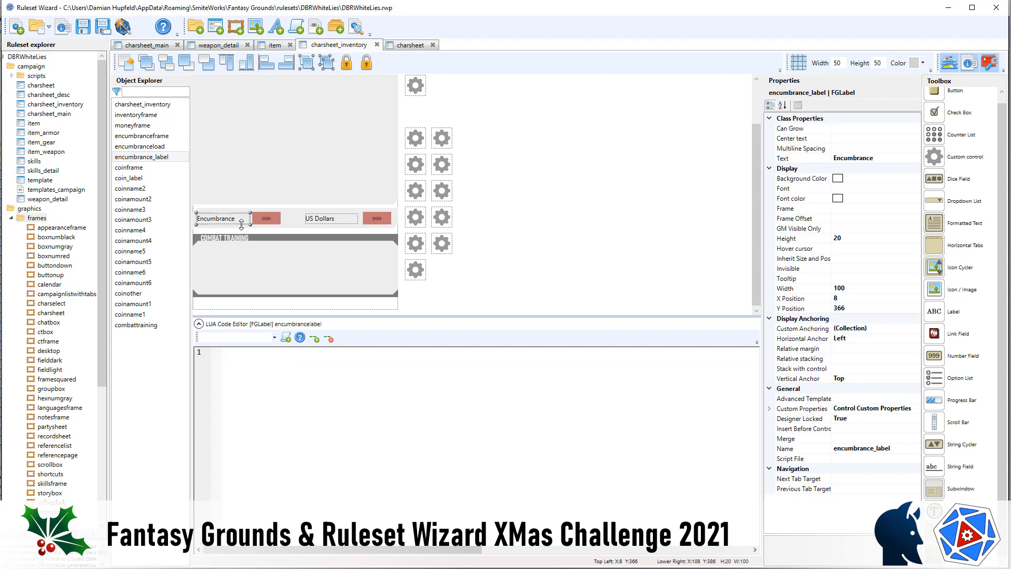
{"action": "left_click", "coordinate": [261, 221]}
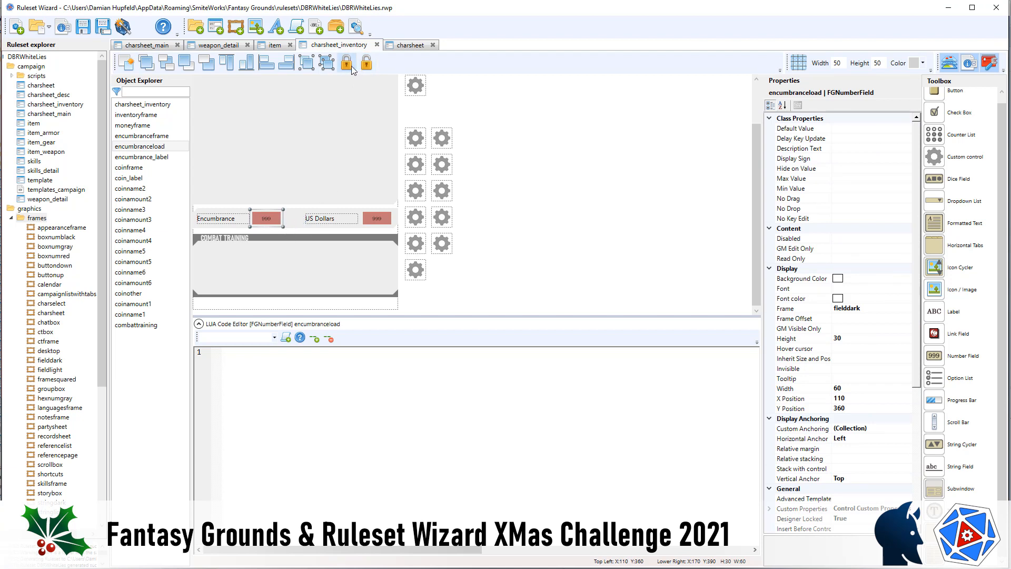
{"action": "key", "text": "Up"}
{"action": "key", "text": "Up"}
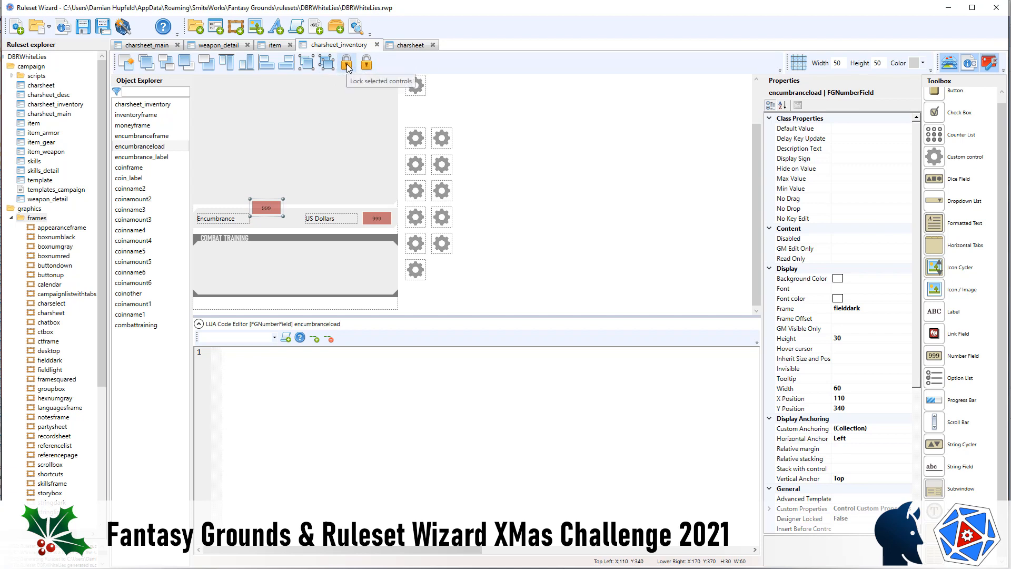
Step: Set the combattraining field's multiline spacing to 24 and generate the ruleset
{"action": "left_click", "coordinate": [261, 266]}
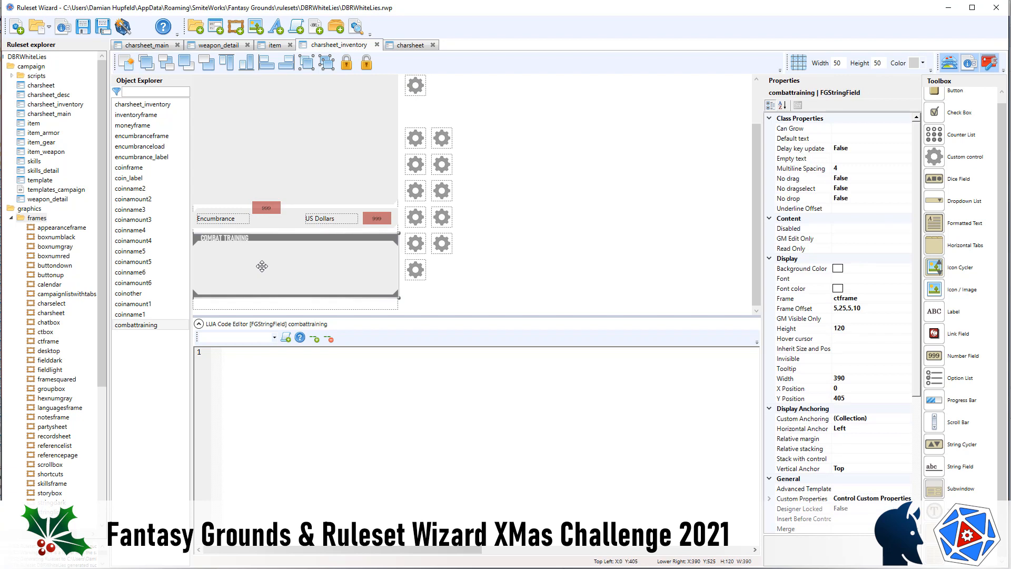
{"action": "left_click", "coordinate": [857, 169]}
{"action": "type", "text": "24"}
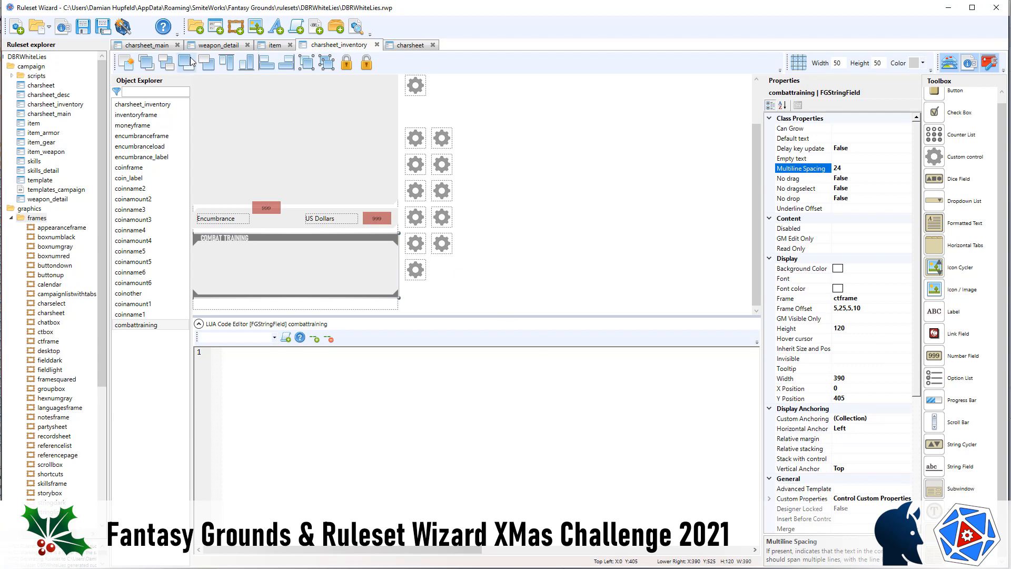
{"action": "left_click", "coordinate": [127, 35]}
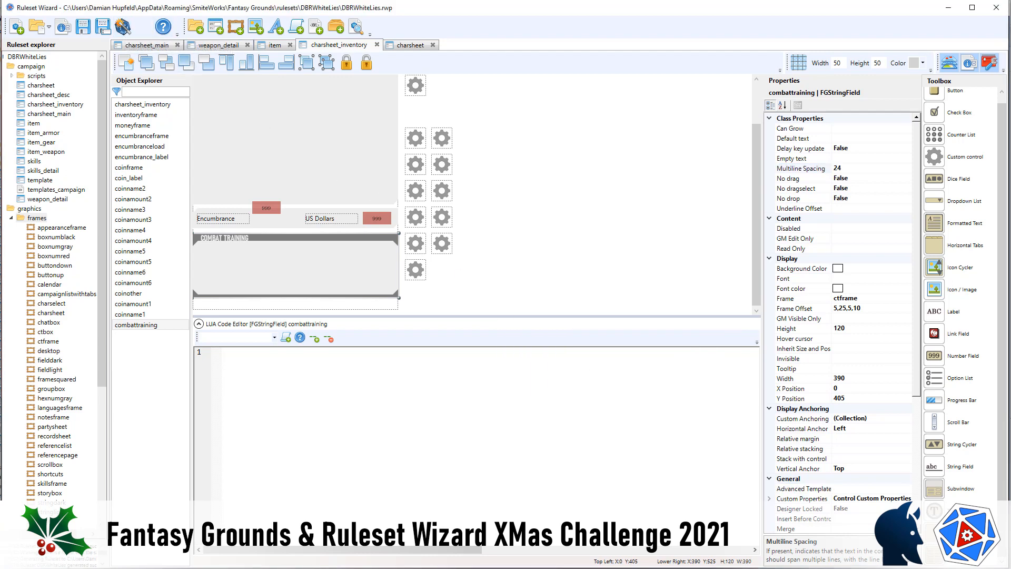
Step: Reload the ruleset in Fantasy Grounds and check the agent's inventory page with the Combat Training text
{"action": "key", "text": "alt+Tab"}
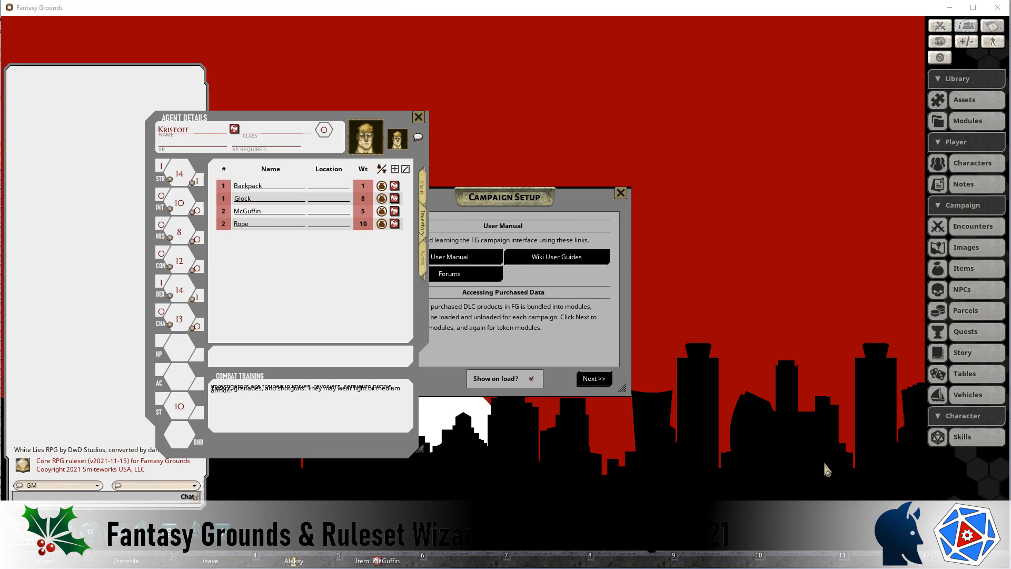
{"action": "key", "text": "F1"}
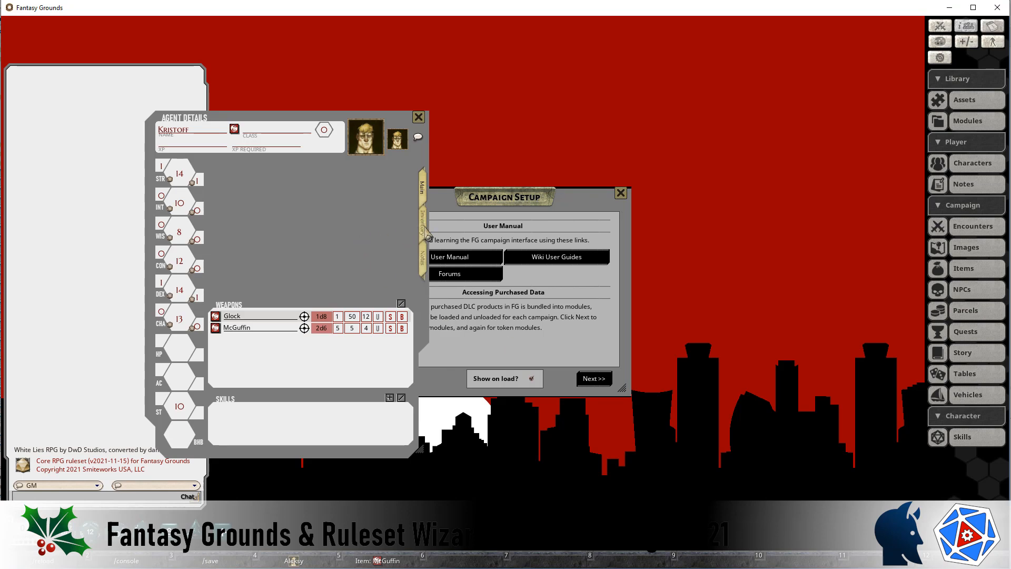
{"action": "left_click", "coordinate": [424, 225]}
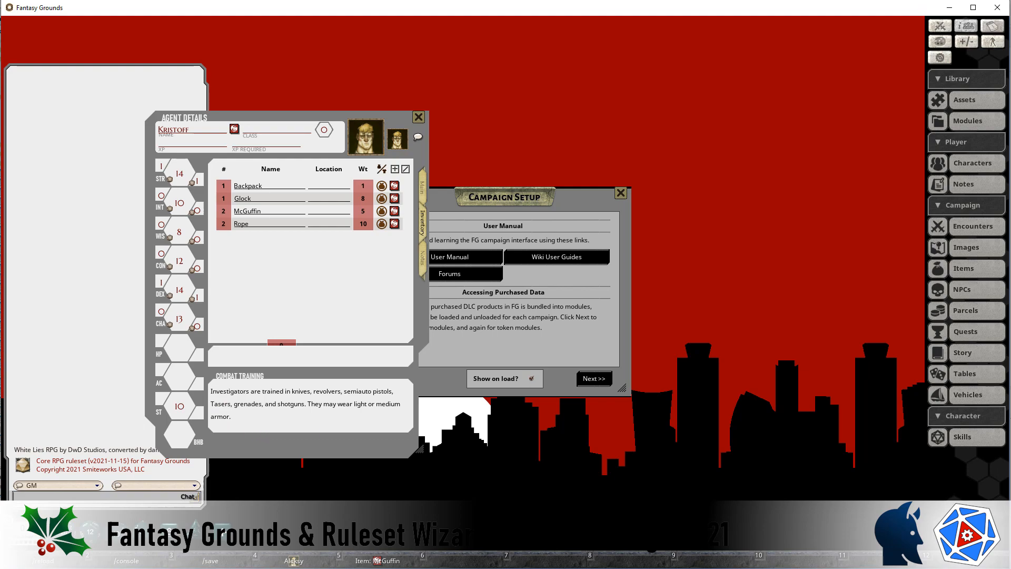
Step: Back in Ruleset Wizard, bring moneyframe forward in the control order so it sits directly after encumbrance_label
{"action": "key", "text": "alt+Tab"}
{"action": "left_click", "coordinate": [577, 179]}
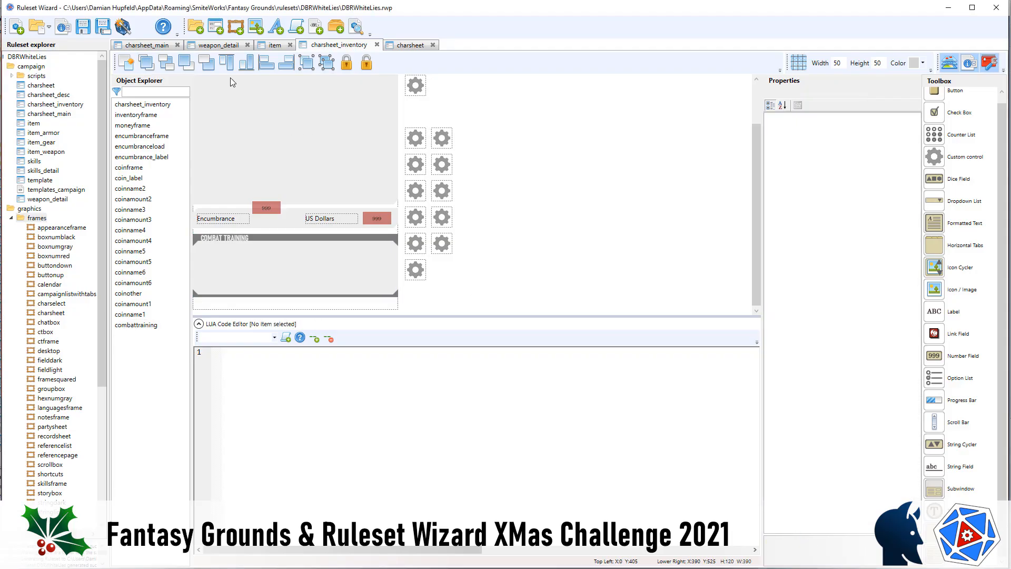
{"action": "left_click", "coordinate": [139, 117]}
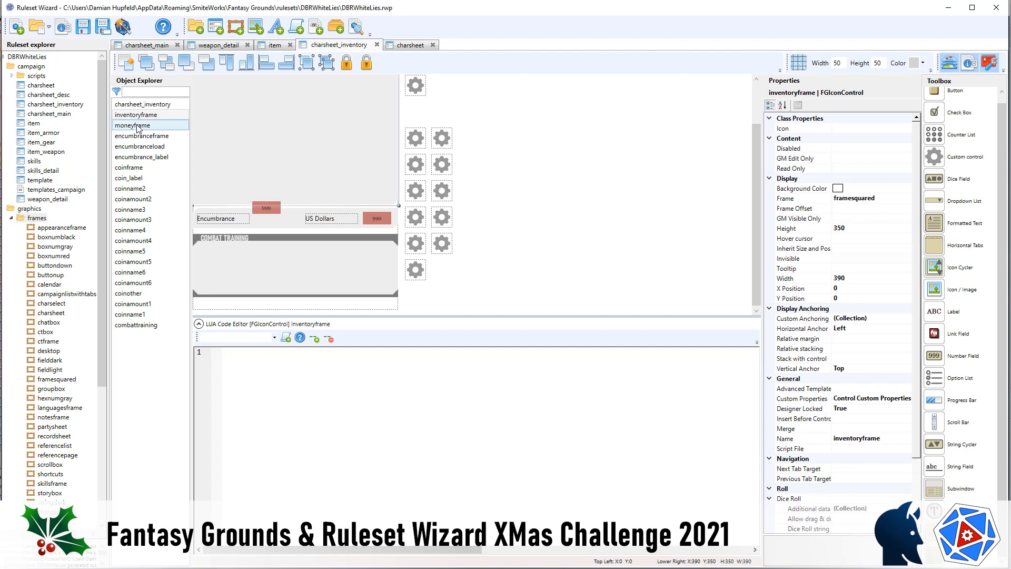
{"action": "left_click", "coordinate": [138, 127]}
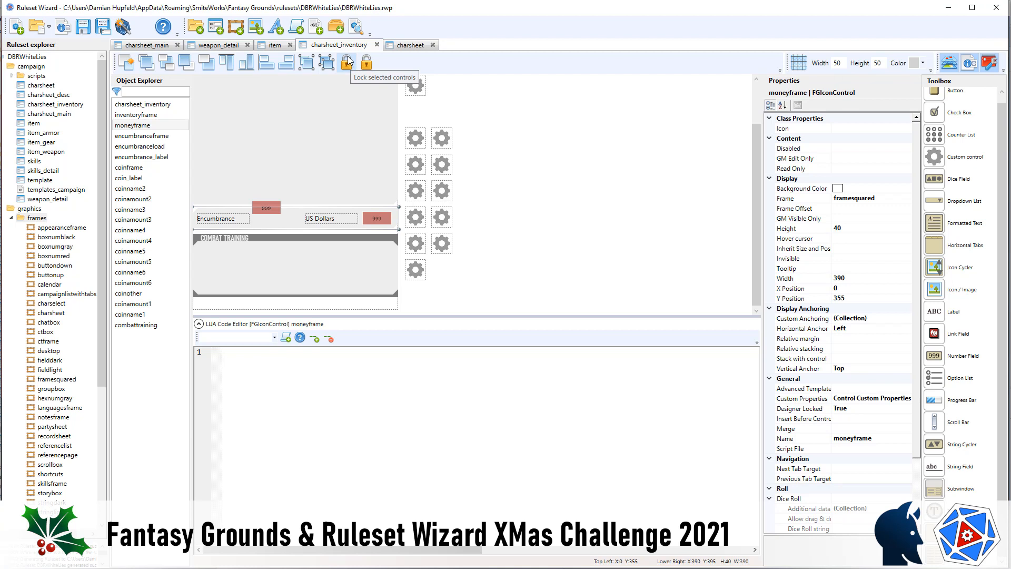
{"action": "left_click", "coordinate": [188, 65]}
{"action": "left_click", "coordinate": [188, 66]}
{"action": "left_click", "coordinate": [188, 65]}
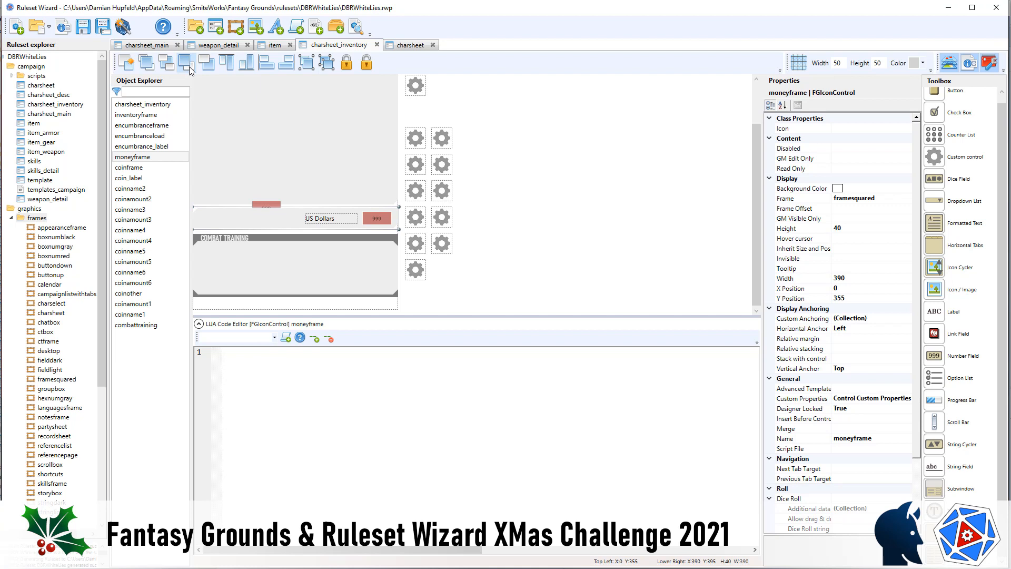
{"action": "left_click", "coordinate": [188, 65]}
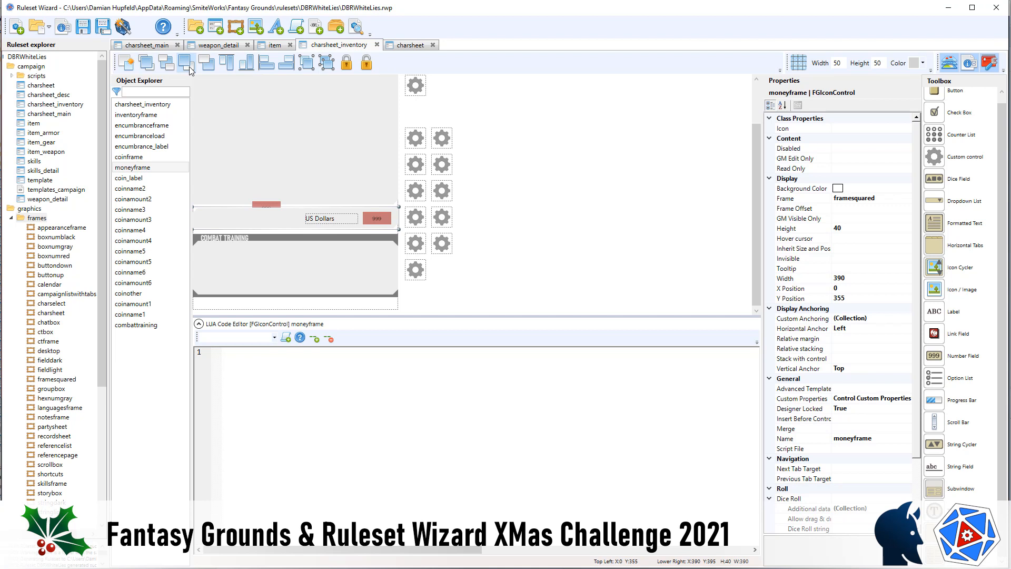
{"action": "left_click", "coordinate": [188, 66]}
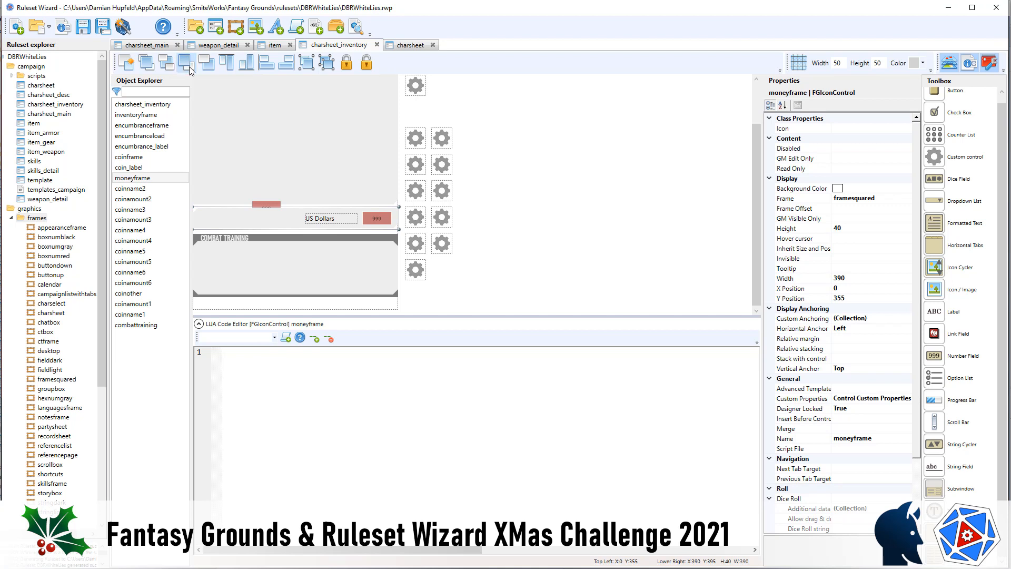
{"action": "left_click", "coordinate": [206, 66]}
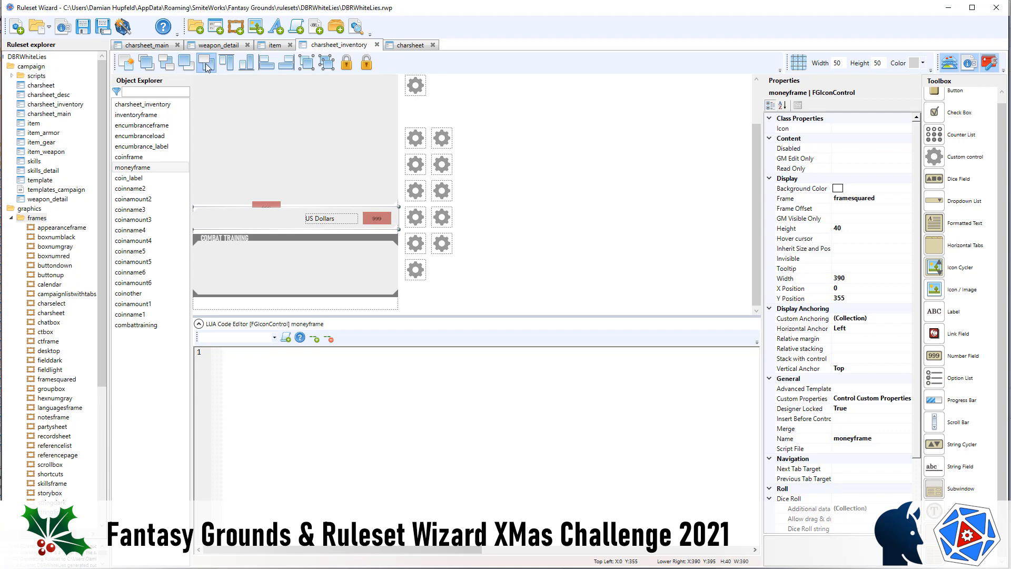
{"action": "left_click", "coordinate": [206, 66]}
Step: Send the coinamount1 number field backward in the control order until it sits directly before moneyframe
{"action": "left_click", "coordinate": [145, 307]}
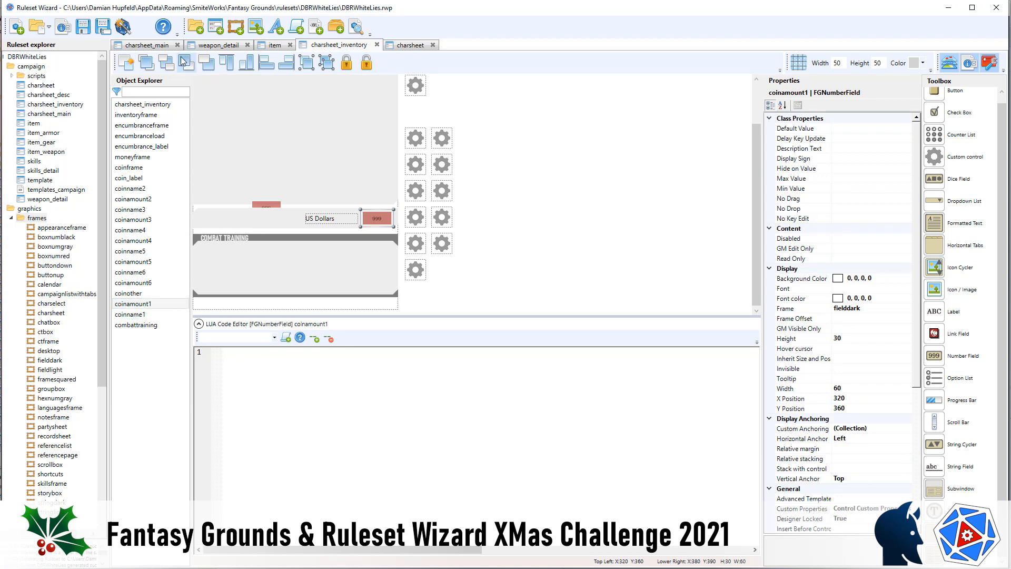
{"action": "left_click", "coordinate": [206, 66]}
{"action": "left_click", "coordinate": [205, 67]}
{"action": "left_click", "coordinate": [206, 66]}
{"action": "left_click", "coordinate": [206, 66]}
{"action": "left_click", "coordinate": [207, 66]}
{"action": "left_click", "coordinate": [207, 66]}
{"action": "left_click", "coordinate": [209, 65]}
{"action": "left_click", "coordinate": [209, 66]}
{"action": "left_click", "coordinate": [208, 65]}
{"action": "left_click", "coordinate": [209, 65]}
{"action": "left_click", "coordinate": [209, 66]}
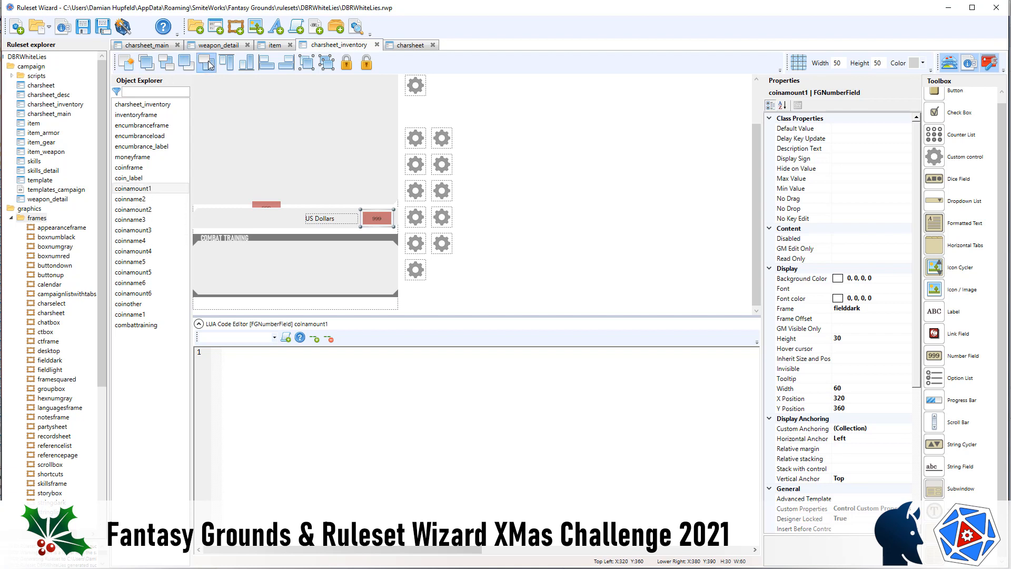
{"action": "left_click", "coordinate": [209, 66]}
{"action": "left_click", "coordinate": [209, 65]}
{"action": "left_click", "coordinate": [208, 65]}
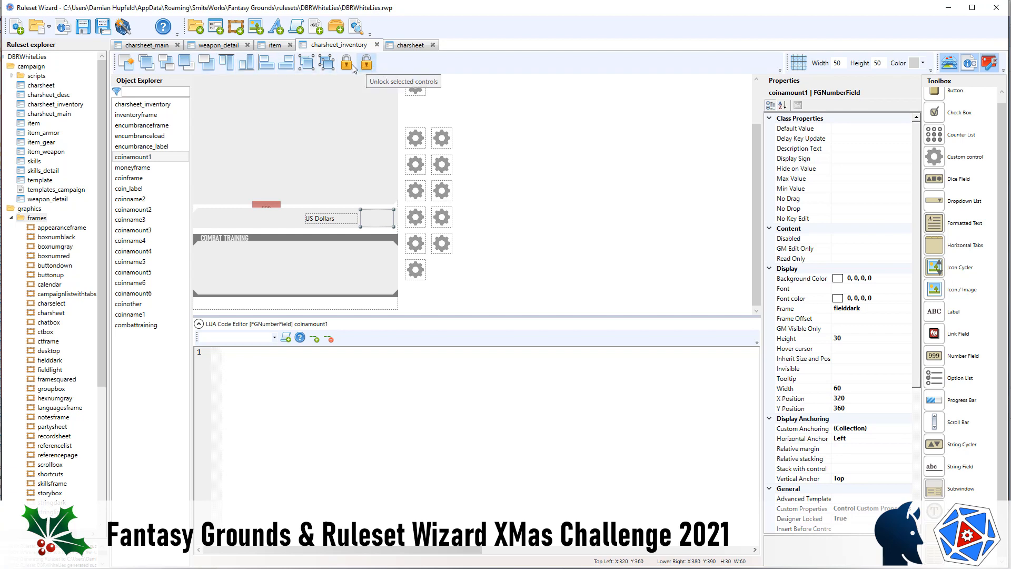
Step: Send the coinname1 field (US Dollars) backward in the control order until it sits between coinamount1 and moneyframe
{"action": "left_click", "coordinate": [144, 315]}
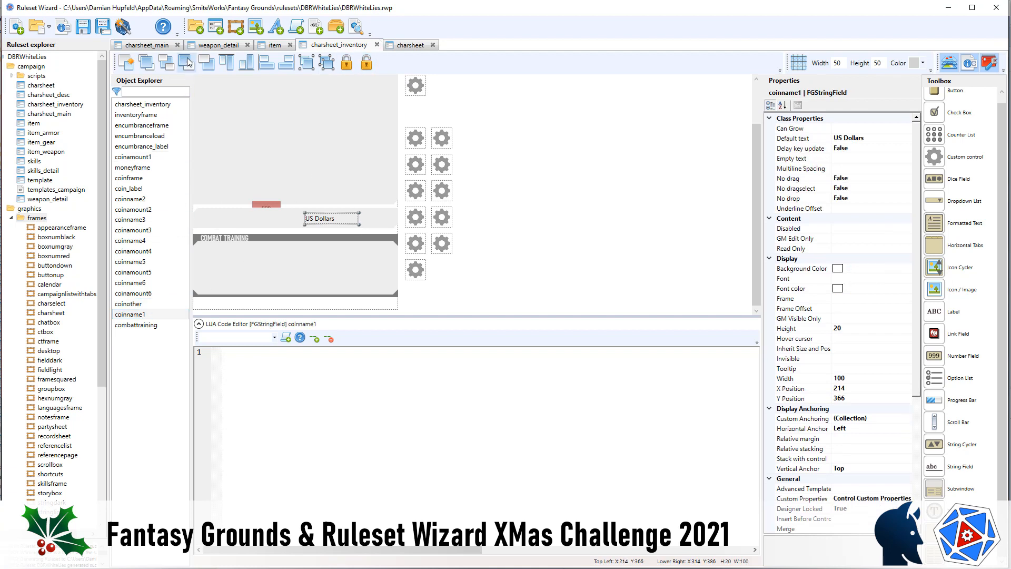
{"action": "left_click", "coordinate": [210, 63]}
{"action": "left_click", "coordinate": [210, 64]}
{"action": "left_click", "coordinate": [211, 64]}
{"action": "left_click", "coordinate": [211, 63]}
{"action": "left_click", "coordinate": [211, 64]}
{"action": "left_click", "coordinate": [211, 64]}
{"action": "left_click", "coordinate": [211, 64]}
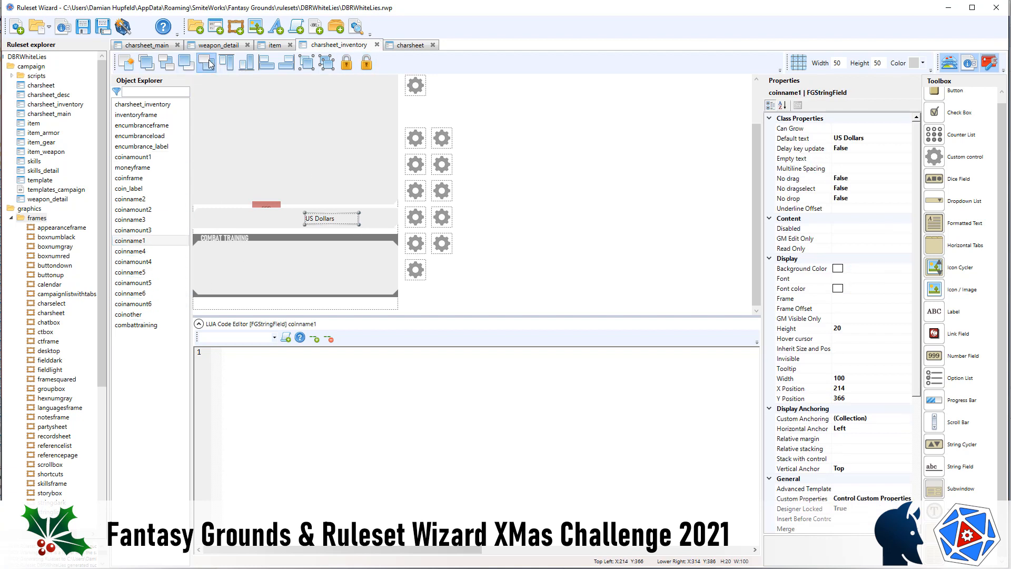
{"action": "left_click", "coordinate": [211, 63]}
{"action": "left_click", "coordinate": [210, 64]}
{"action": "left_click", "coordinate": [211, 64]}
{"action": "left_click", "coordinate": [211, 63]}
{"action": "left_click", "coordinate": [211, 64]}
{"action": "left_click", "coordinate": [211, 64]}
{"action": "left_click", "coordinate": [210, 64]}
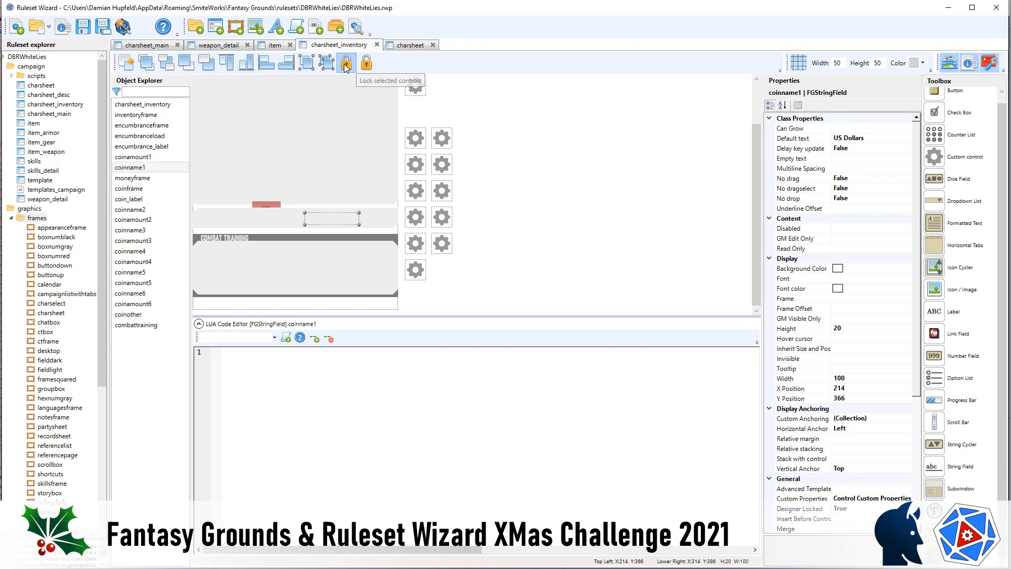
Step: Unlock moneyframe and send it backward in the control order until it sits between encumbranceframe and encumbranceload
{"action": "left_click", "coordinate": [154, 184]}
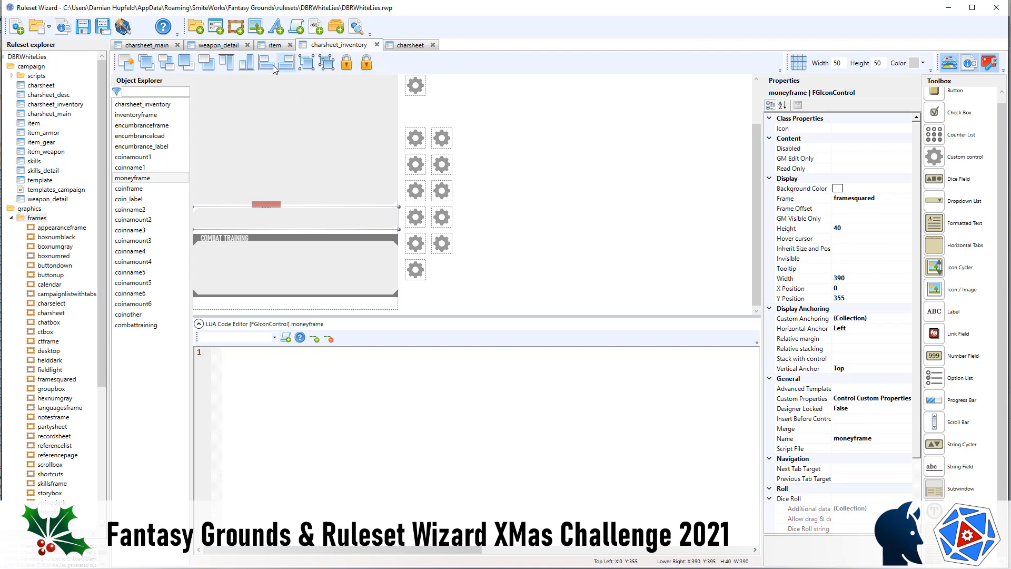
{"action": "left_click", "coordinate": [206, 63]}
{"action": "left_click", "coordinate": [207, 63]}
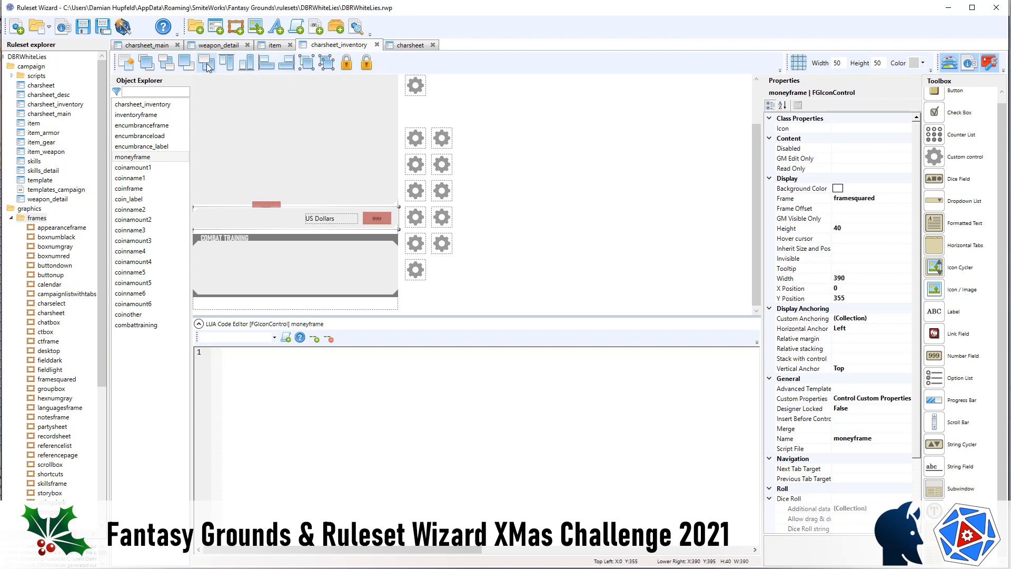
{"action": "left_click", "coordinate": [206, 63]}
{"action": "left_click", "coordinate": [207, 63]}
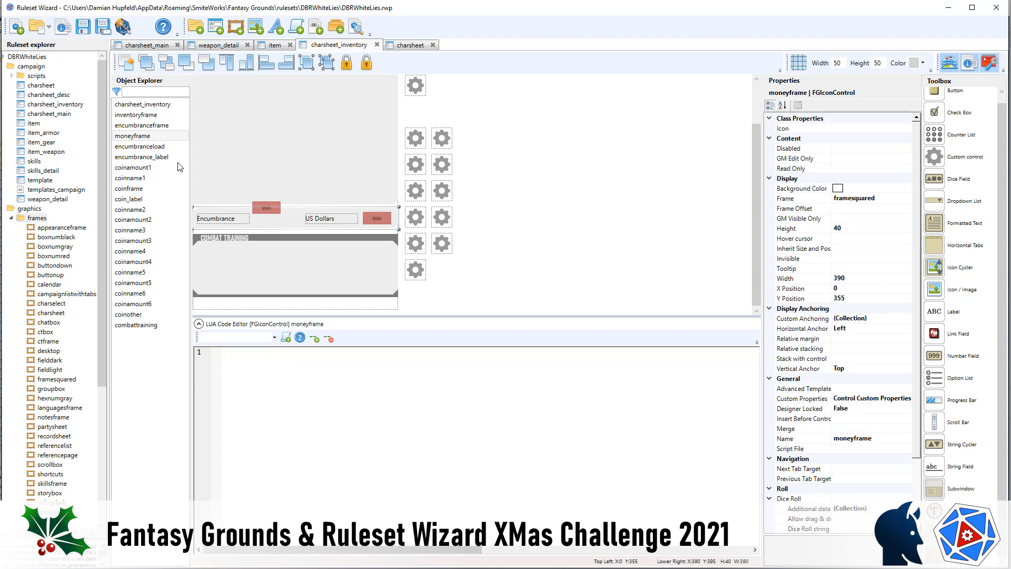
Step: Unlock encumbranceload, move it down level with the Encumbrance label, and lock the controls of the encumbrance and money row
{"action": "left_click", "coordinate": [159, 147]}
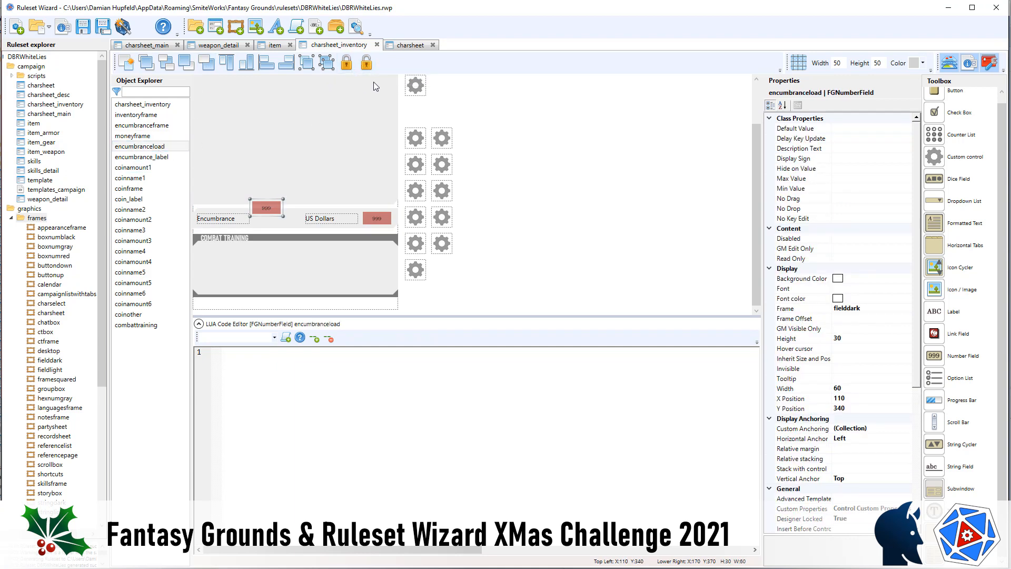
{"action": "left_click", "coordinate": [365, 64]}
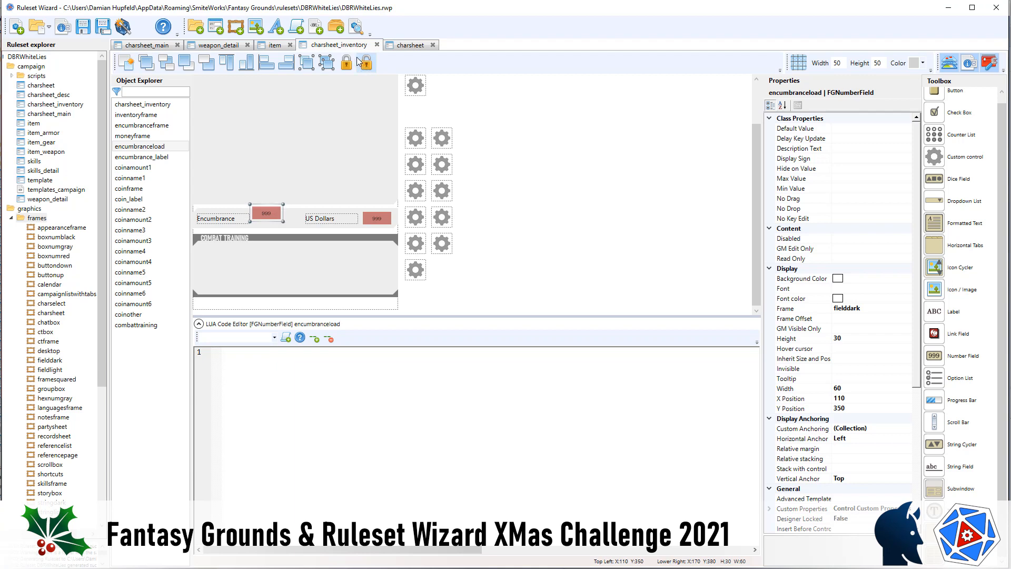
{"action": "left_click_drag", "start_coordinate": [575, 179], "coordinate": [168, 244]}
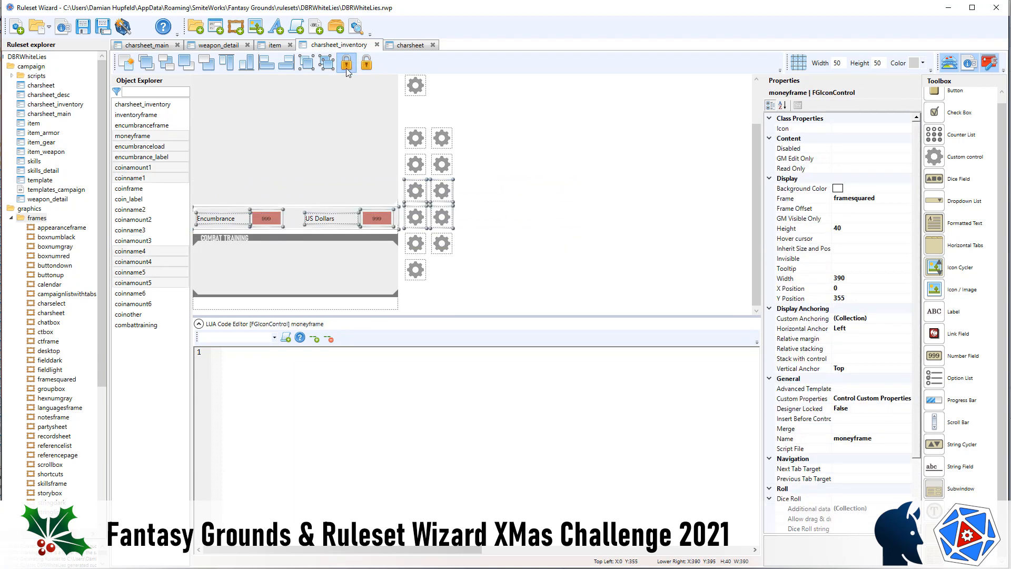
{"action": "left_click", "coordinate": [538, 161]}
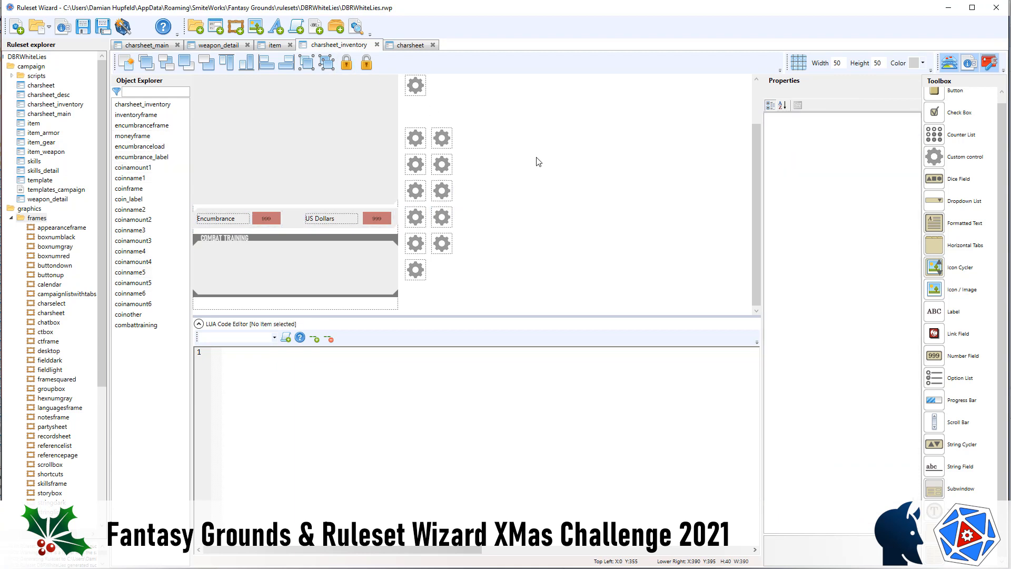
Step: Set the combattraining field's multiline spacing to 20 and test the character's inventory tab in Fantasy Grounds
{"action": "left_click", "coordinate": [330, 279]}
{"action": "left_click", "coordinate": [870, 167]}
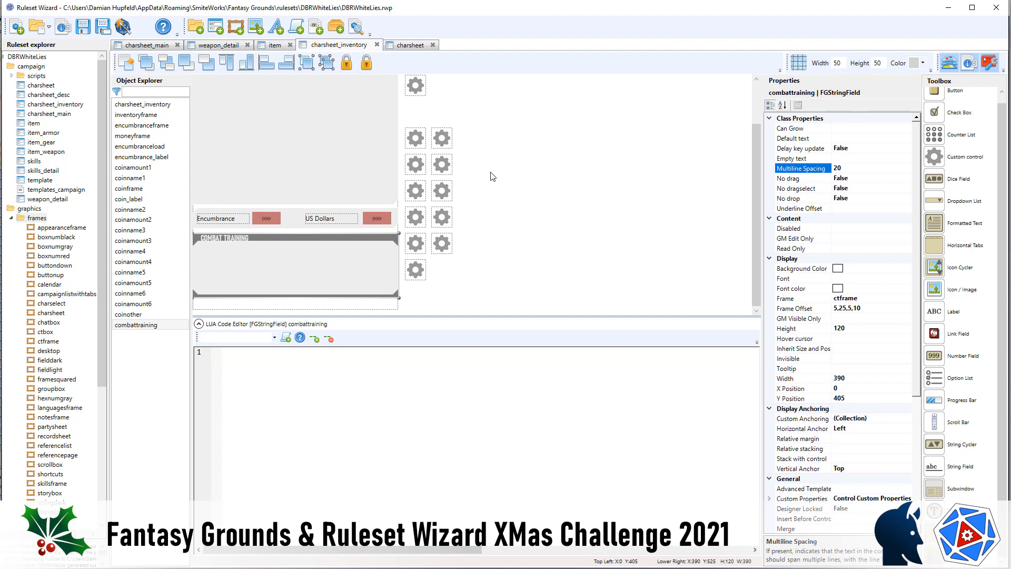
{"action": "left_click", "coordinate": [123, 27]}
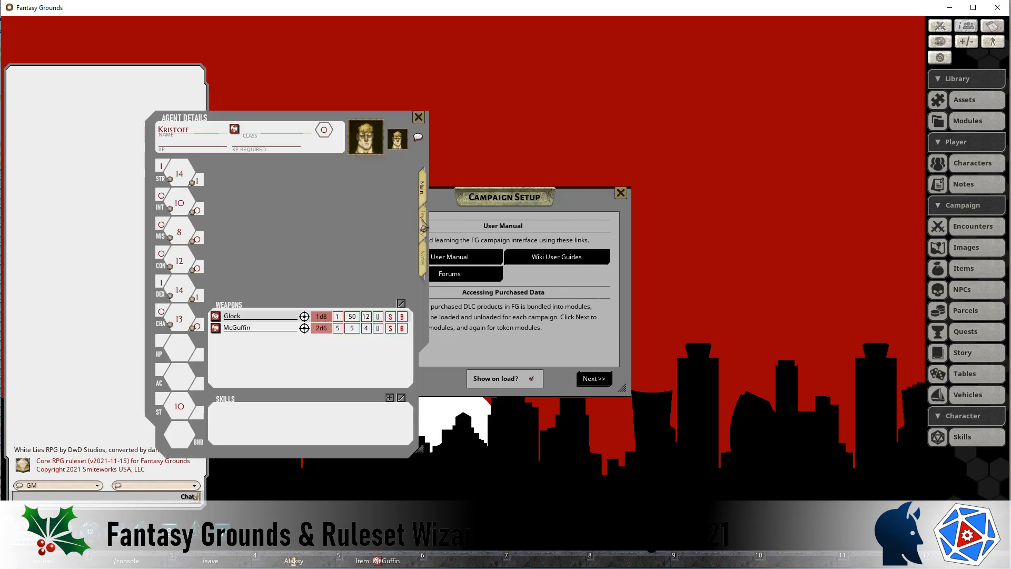
{"action": "left_click", "coordinate": [423, 224]}
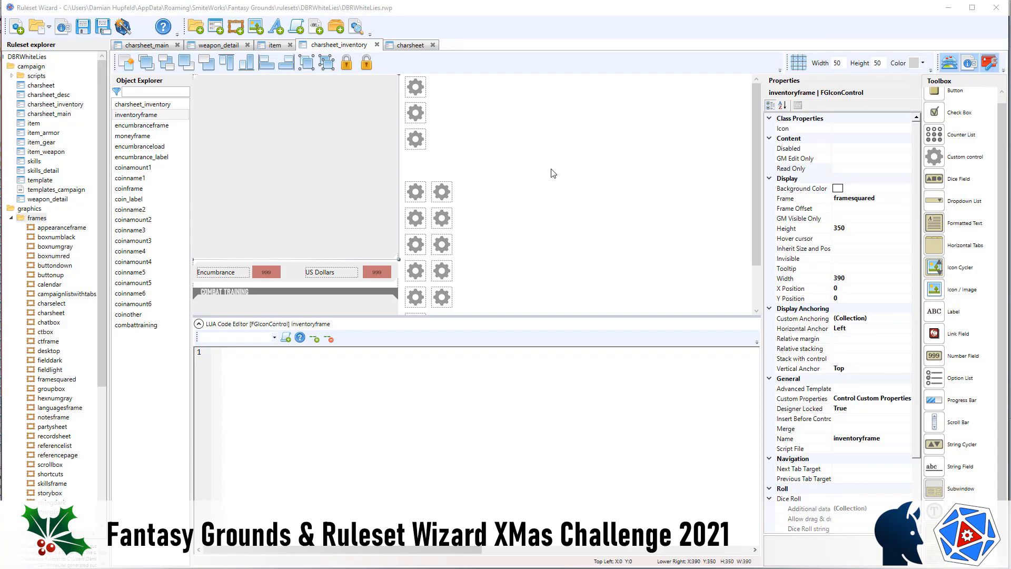
Step: Back in Ruleset Wizard, unlock moneyframe and delete it from charsheet_inventory
{"action": "left_click", "coordinate": [552, 173]}
{"action": "left_click", "coordinate": [353, 178]}
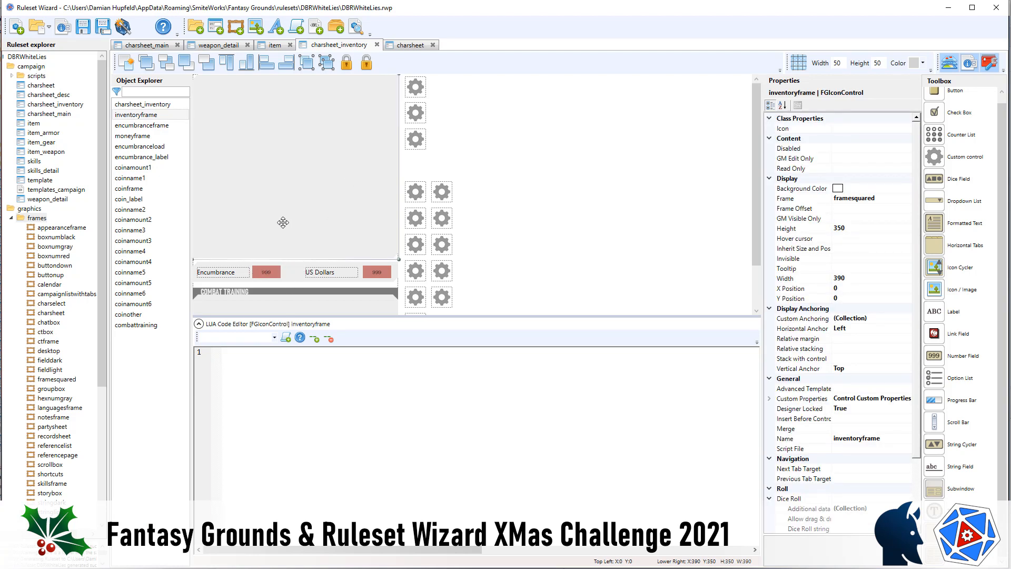
{"action": "left_click", "coordinate": [291, 276]}
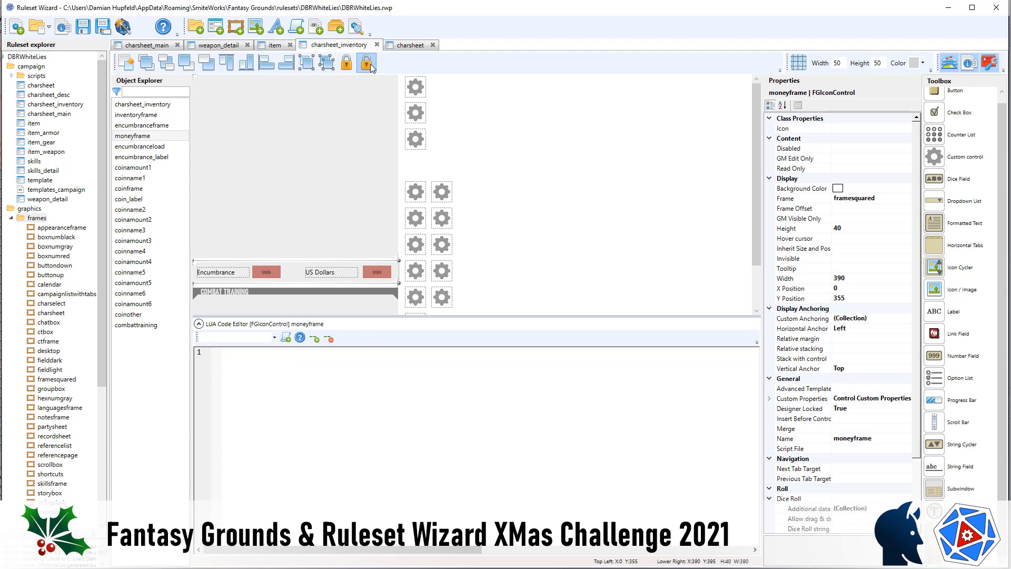
{"action": "key", "text": "Delete"}
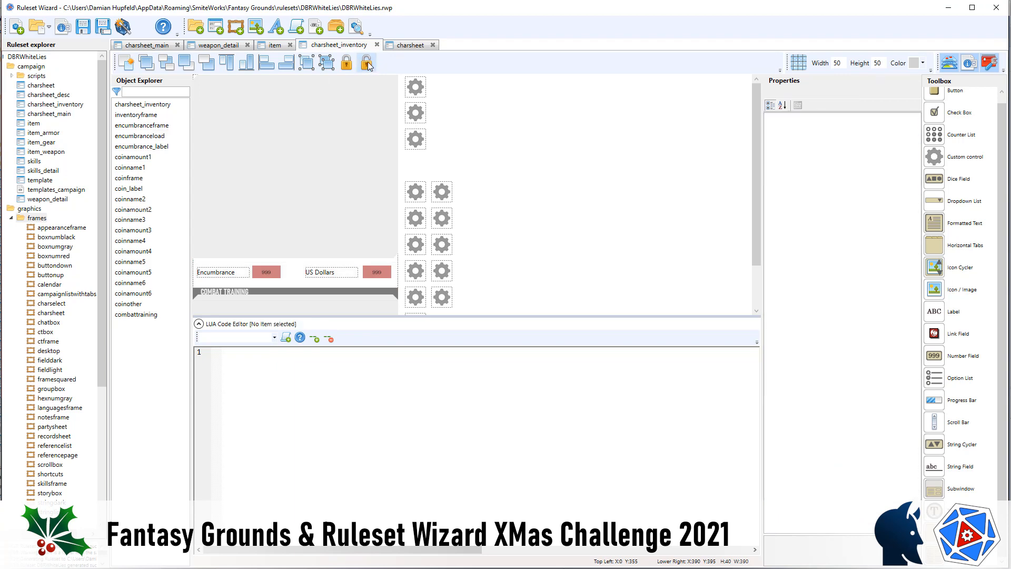
Step: Duplicate inventoryframe and move the copy down to the encumbrance and money row at X position 0
{"action": "left_click", "coordinate": [366, 90]}
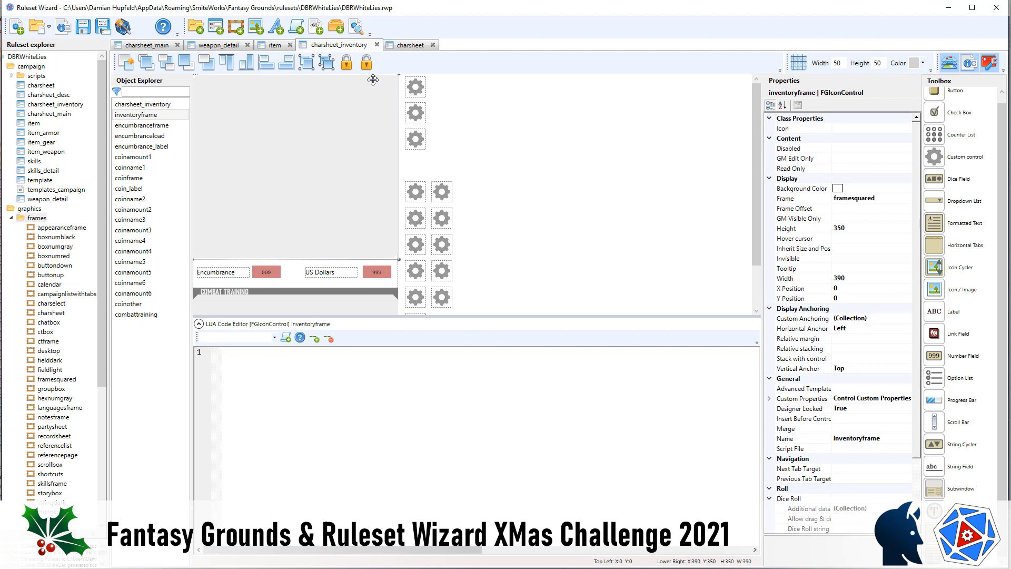
{"action": "key", "text": "ctrl+v"}
{"action": "key", "text": "Left"}
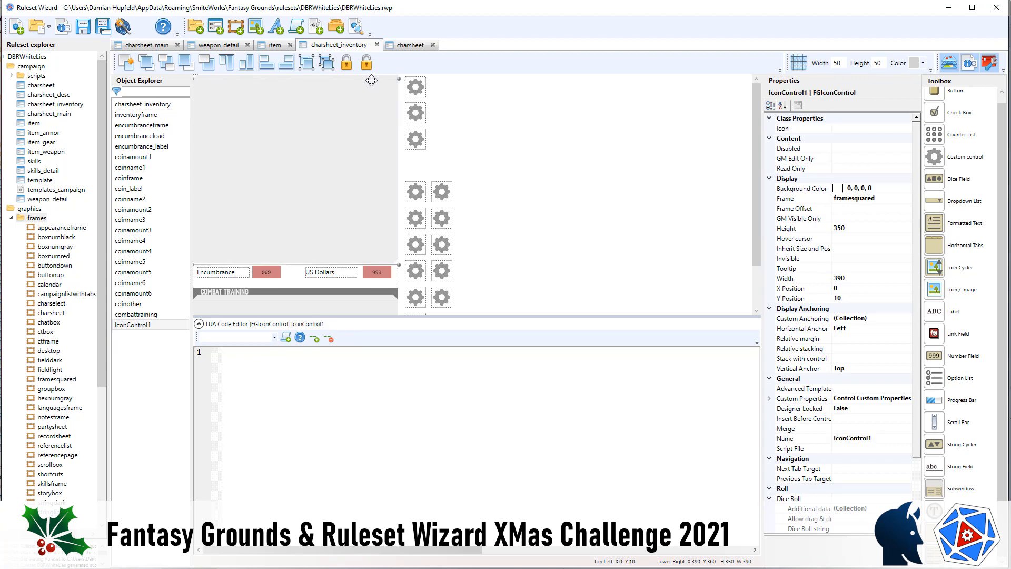
{"action": "key", "text": "Down"}
{"action": "key", "text": "Down"}
{"action": "key", "text": "Down"}
{"action": "key", "text": "Down"}
{"action": "key", "text": "Down"}
{"action": "key", "text": "Down"}
{"action": "key", "text": "Down"}
{"action": "key", "text": "Down"}
{"action": "key", "text": "Down"}
{"action": "key", "text": "Down"}
{"action": "key", "text": "Down"}
{"action": "key", "text": "Down"}
{"action": "key", "text": "Down"}
{"action": "key", "text": "Down"}
{"action": "key", "text": "Down"}
{"action": "key", "text": "Down"}
{"action": "key", "text": "Down"}
{"action": "key", "text": "Down"}
{"action": "key", "text": "Down"}
{"action": "key", "text": "Down"}
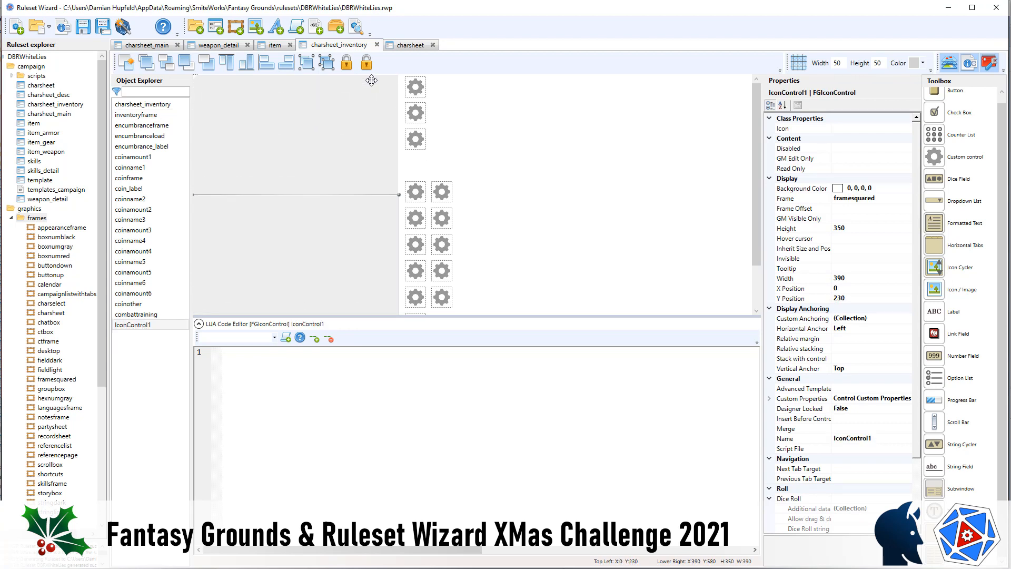
{"action": "key", "text": "Up"}
{"action": "key", "text": "Up"}
{"action": "key", "text": "Up"}
{"action": "key", "text": "Up"}
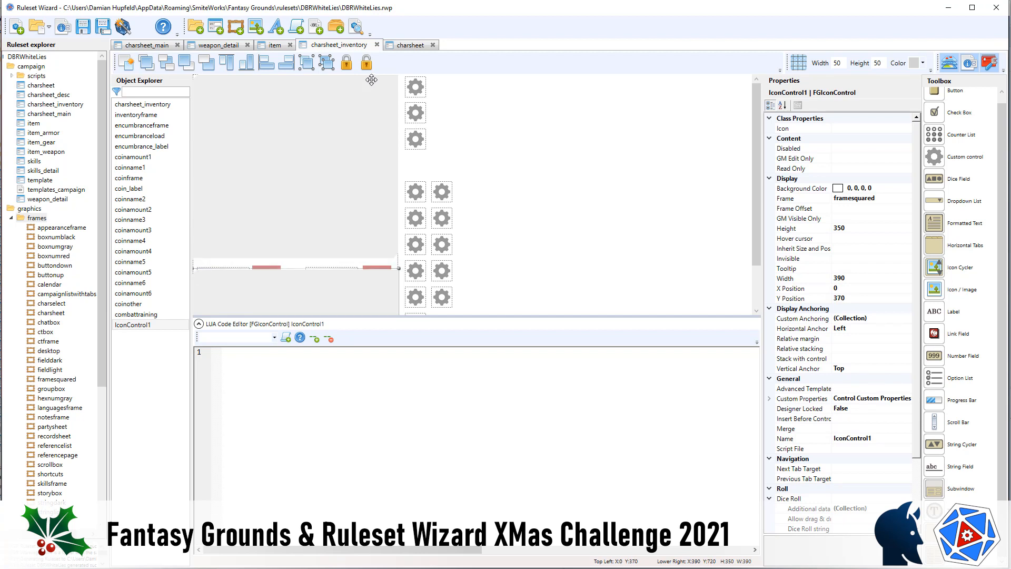
Step: Set the duplicated frame's height to 40 and its Y position to 355
{"action": "left_click", "coordinate": [865, 227]}
{"action": "type", "text": "40"}
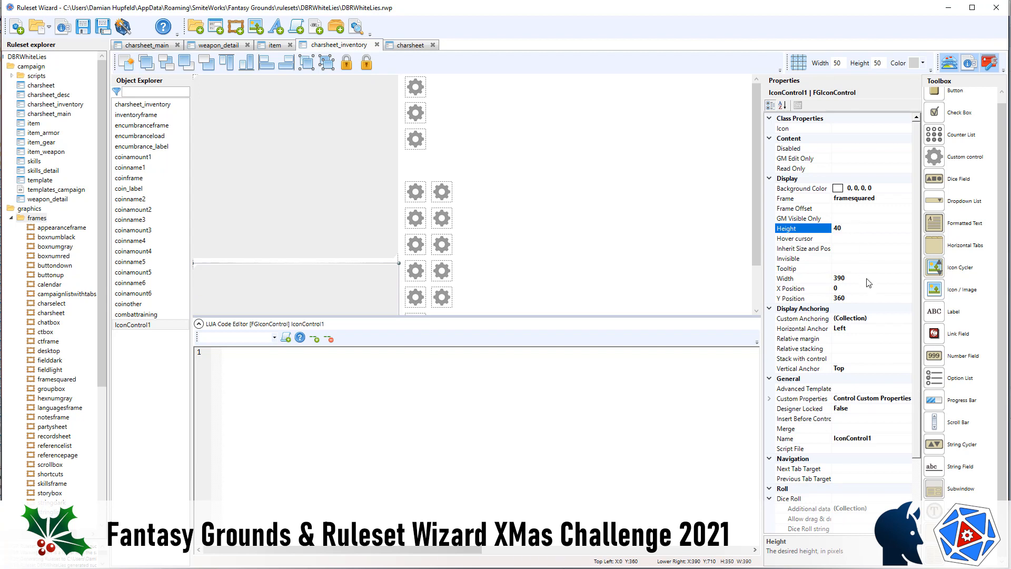
{"action": "left_click", "coordinate": [865, 299]}
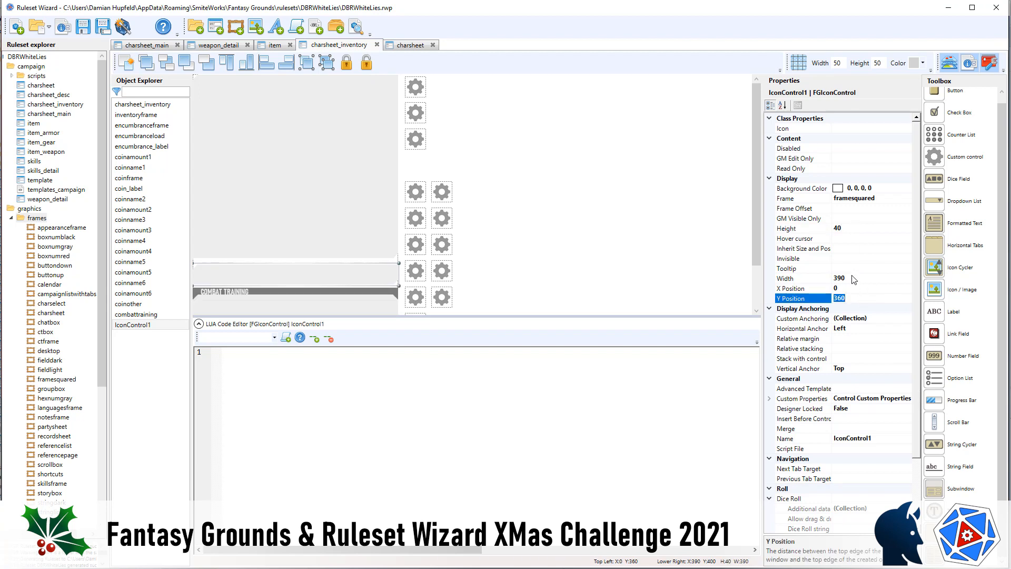
{"action": "type", "text": "355"}
{"action": "key", "text": "Return"}
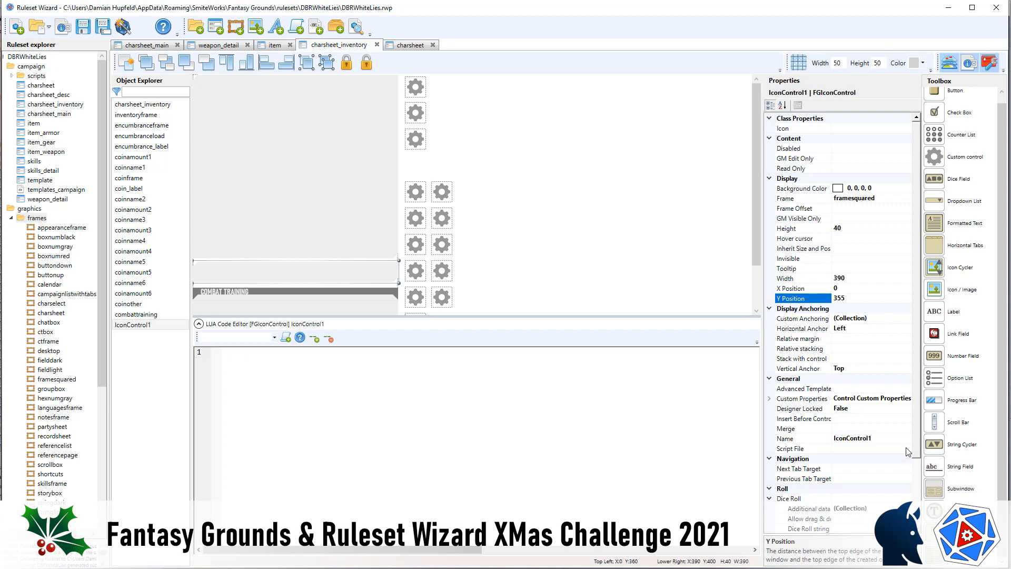
Step: Rename the duplicated frame as moneyframe
{"action": "scroll", "coordinate": [905, 475], "scroll_direction": "down", "scroll_amount": 1}
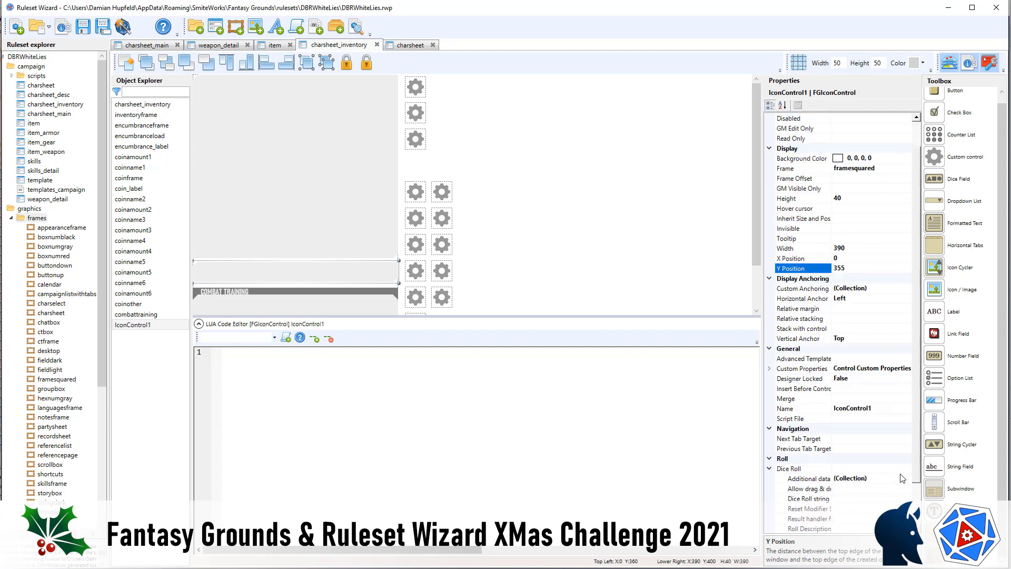
{"action": "left_click", "coordinate": [894, 408]}
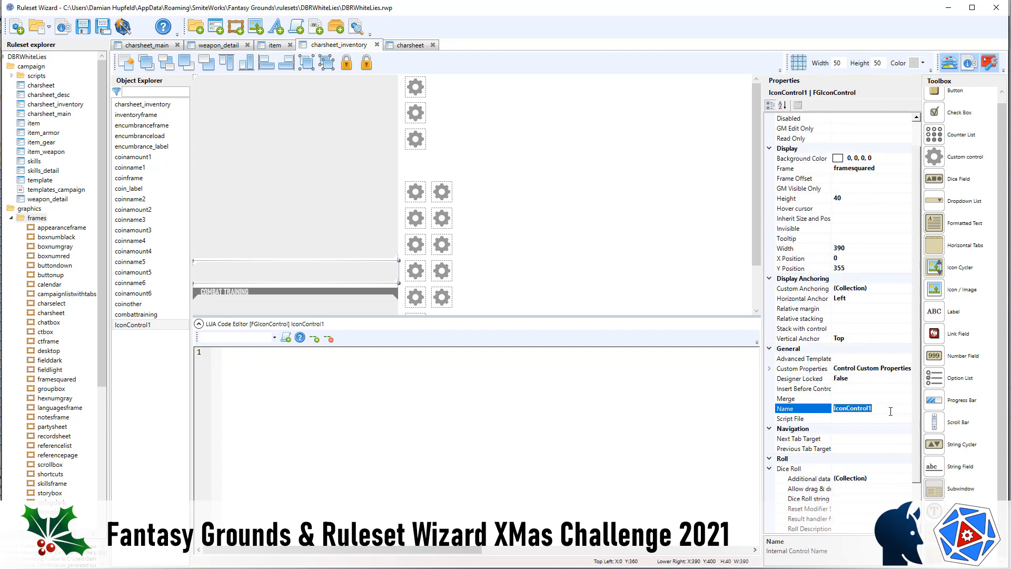
{"action": "type", "text": "moneyframe"}
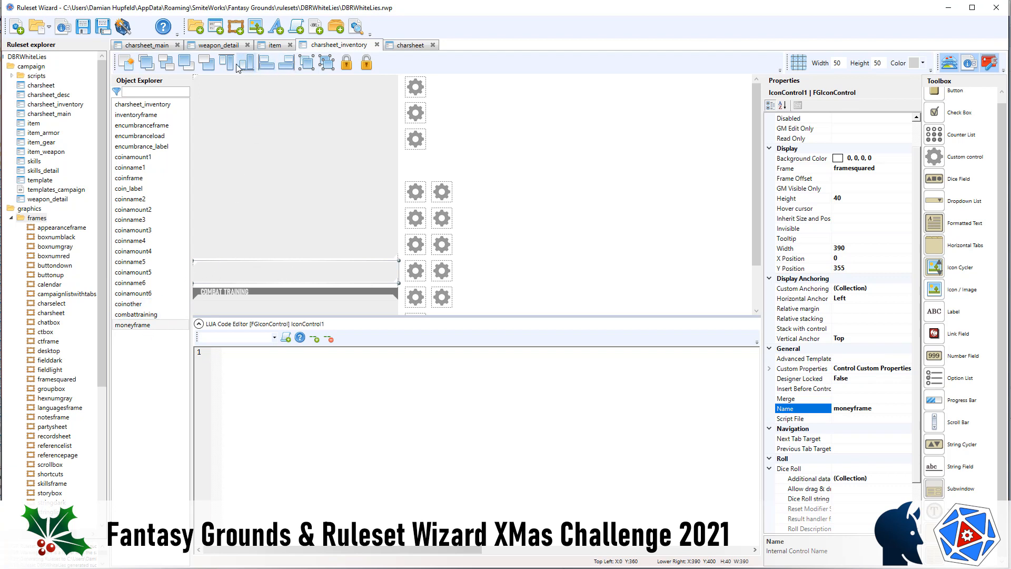
Step: Send the new moneyframe backward in the control order until it sits between encumbranceframe and encumbranceload
{"action": "left_click", "coordinate": [207, 63]}
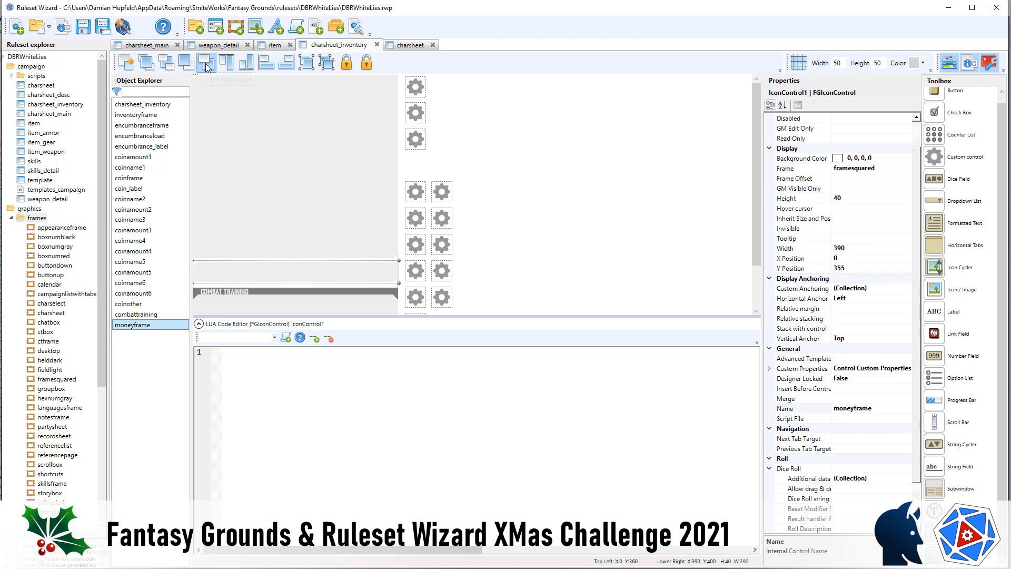
{"action": "left_click", "coordinate": [207, 63]}
{"action": "left_click", "coordinate": [207, 64]}
{"action": "left_click", "coordinate": [207, 64]}
{"action": "left_click", "coordinate": [207, 63]}
{"action": "left_click", "coordinate": [206, 63]}
{"action": "left_click", "coordinate": [207, 64]}
{"action": "left_click", "coordinate": [206, 63]}
{"action": "left_click", "coordinate": [207, 63]}
{"action": "left_click", "coordinate": [207, 63]}
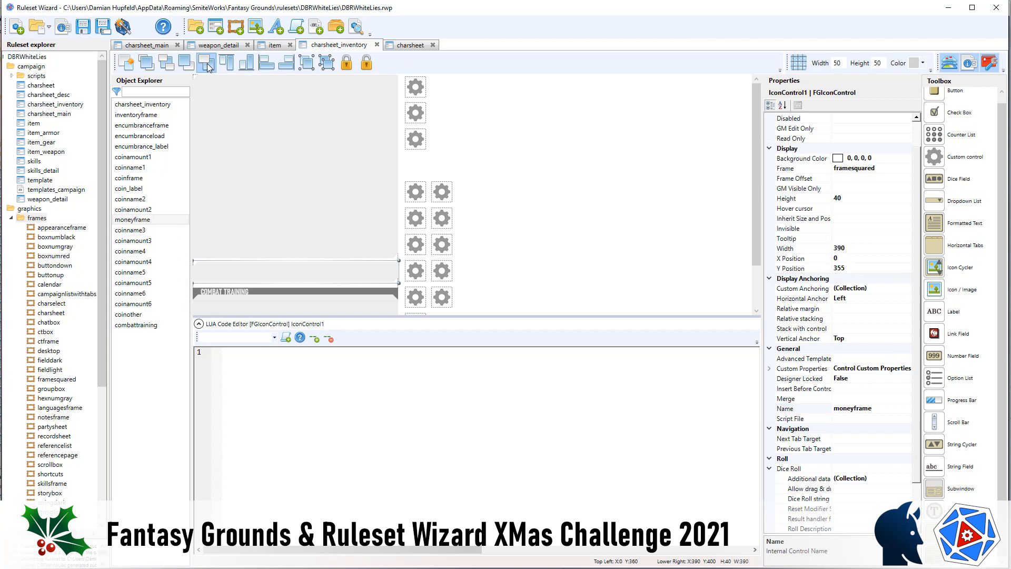
{"action": "left_click", "coordinate": [207, 63]}
{"action": "left_click", "coordinate": [206, 64]}
{"action": "left_click", "coordinate": [206, 63]}
{"action": "left_click", "coordinate": [206, 63]}
{"action": "left_click", "coordinate": [207, 63]}
{"action": "left_click", "coordinate": [207, 63]}
{"action": "left_click", "coordinate": [209, 64]}
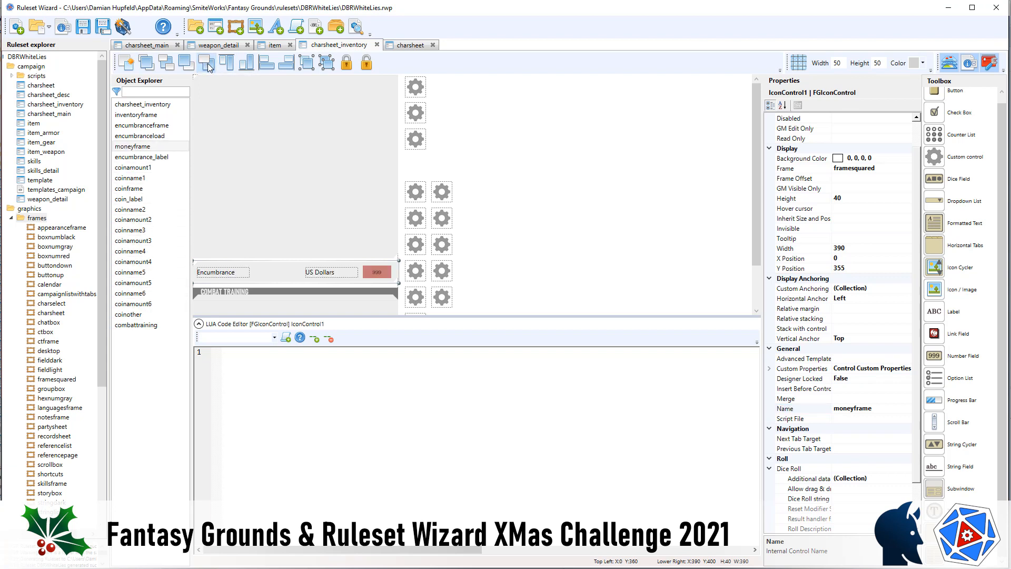
{"action": "left_click", "coordinate": [208, 64]}
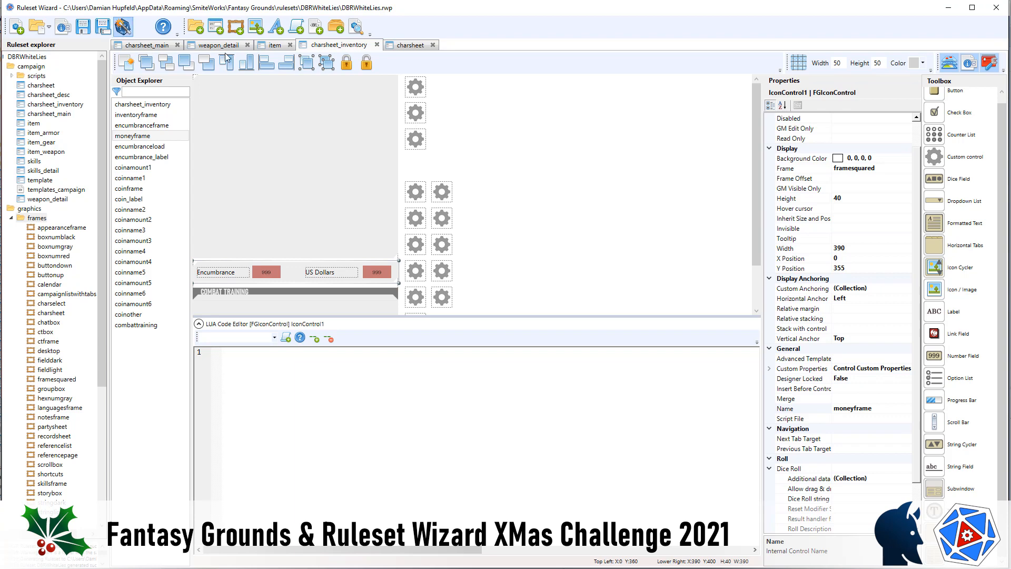
Step: Launch the ruleset in Fantasy Grounds and check the encumbrance and money row on the character's inventory tab
{"action": "left_click", "coordinate": [123, 27]}
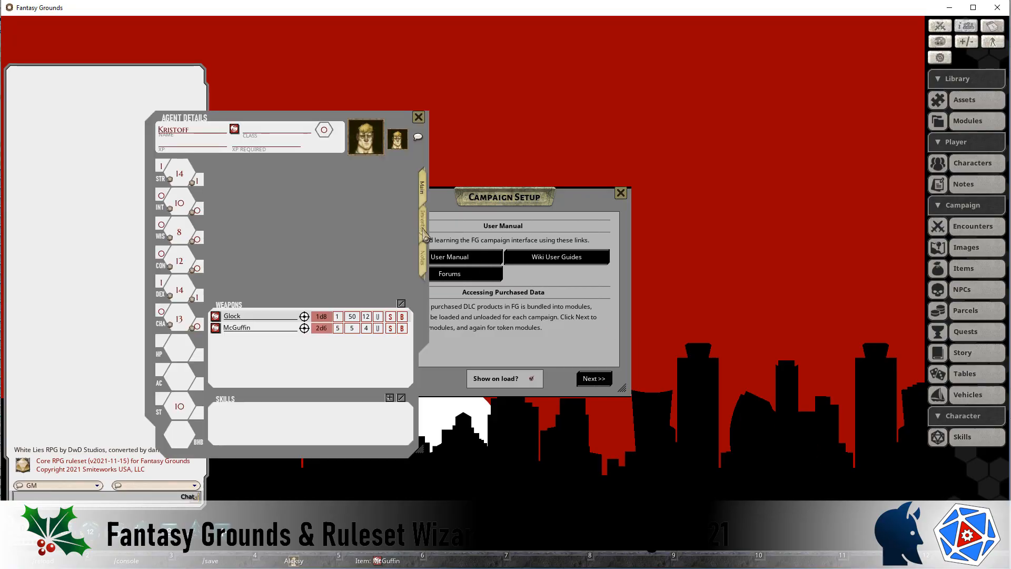
{"action": "left_click", "coordinate": [424, 229]}
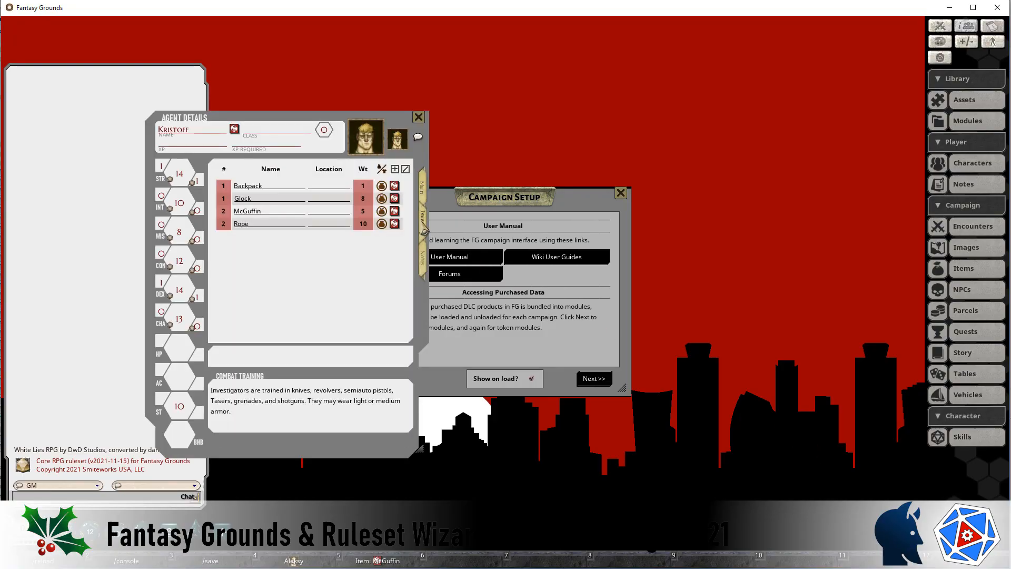